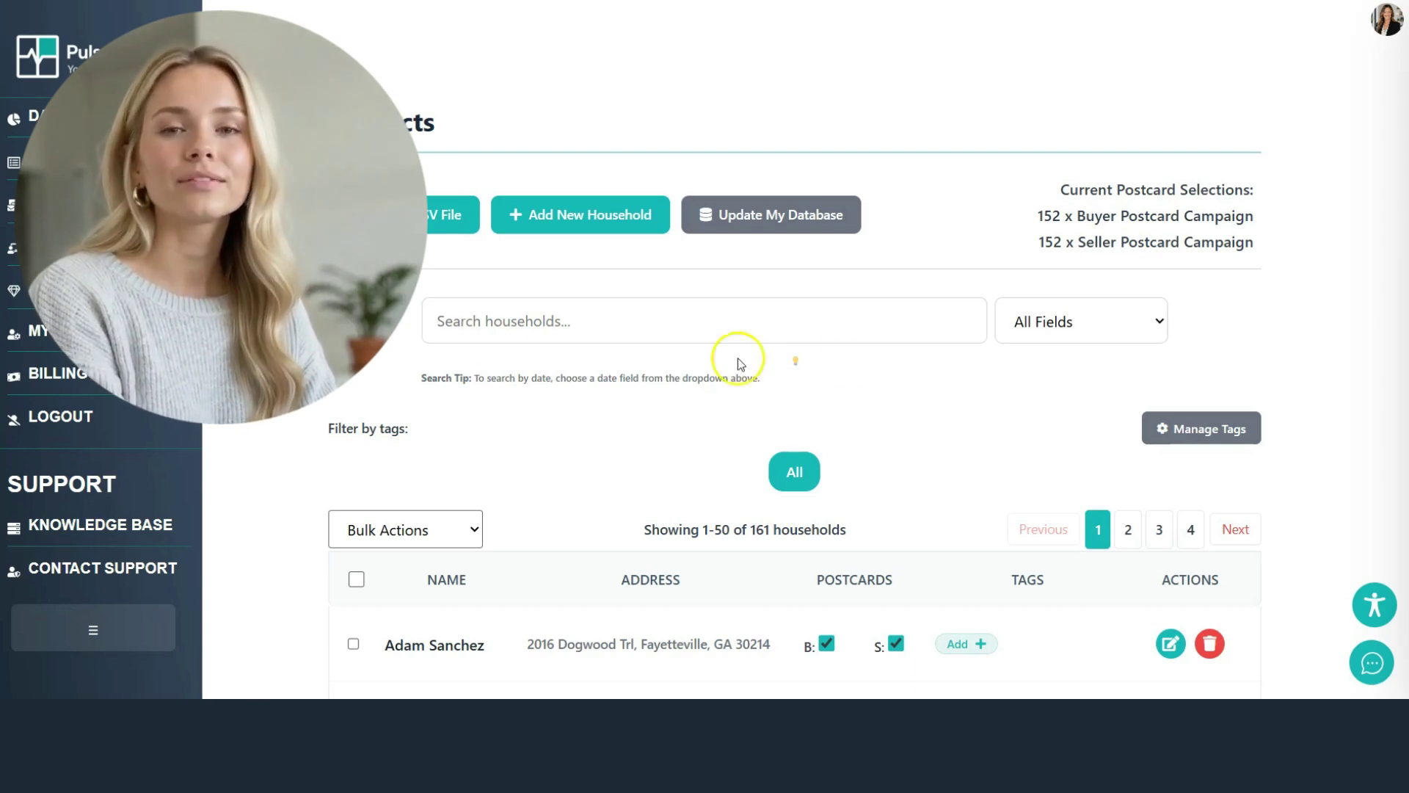
Step: Search households by the Birthday field for month July and day 16
{"action": "left_click", "coordinate": [1093, 332]}
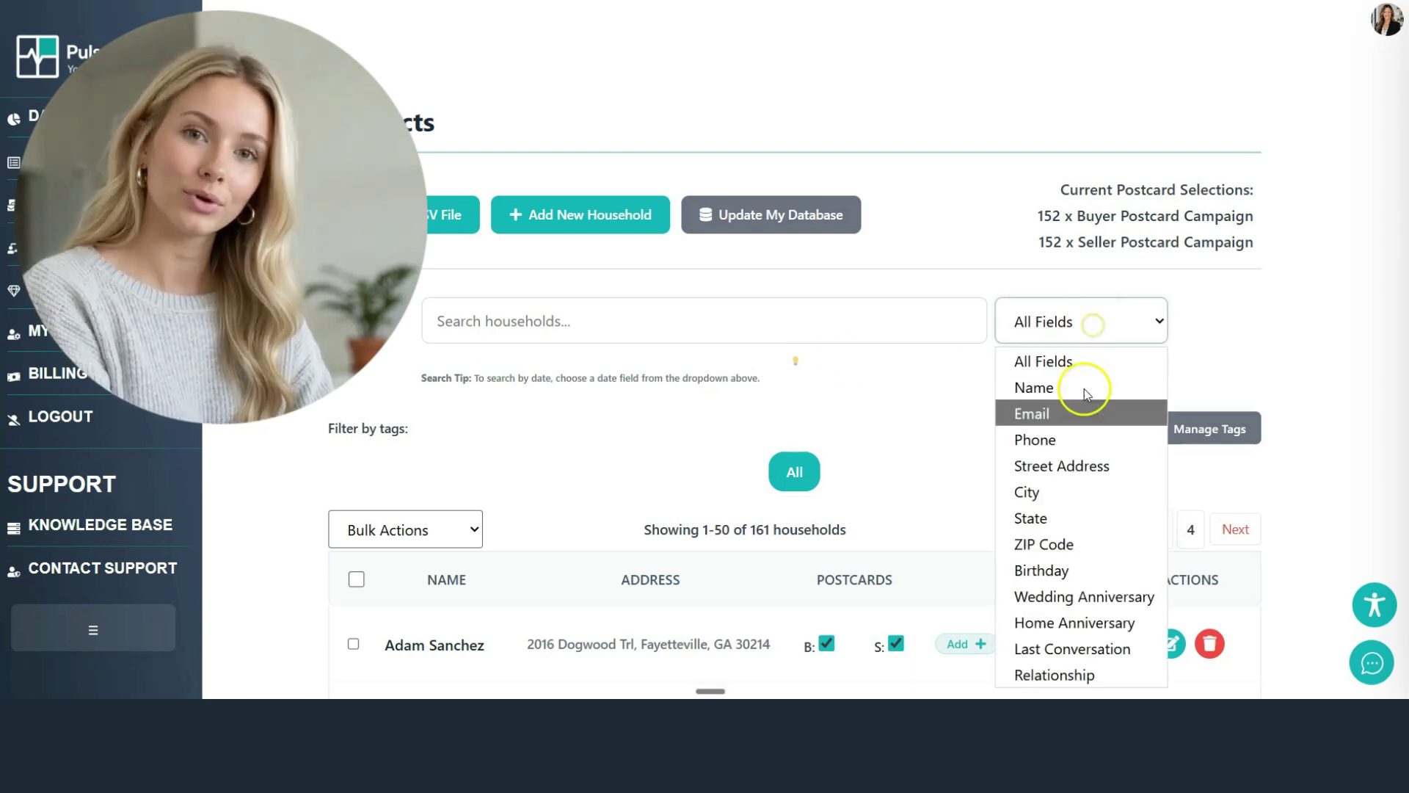
{"action": "left_click", "coordinate": [1053, 575]}
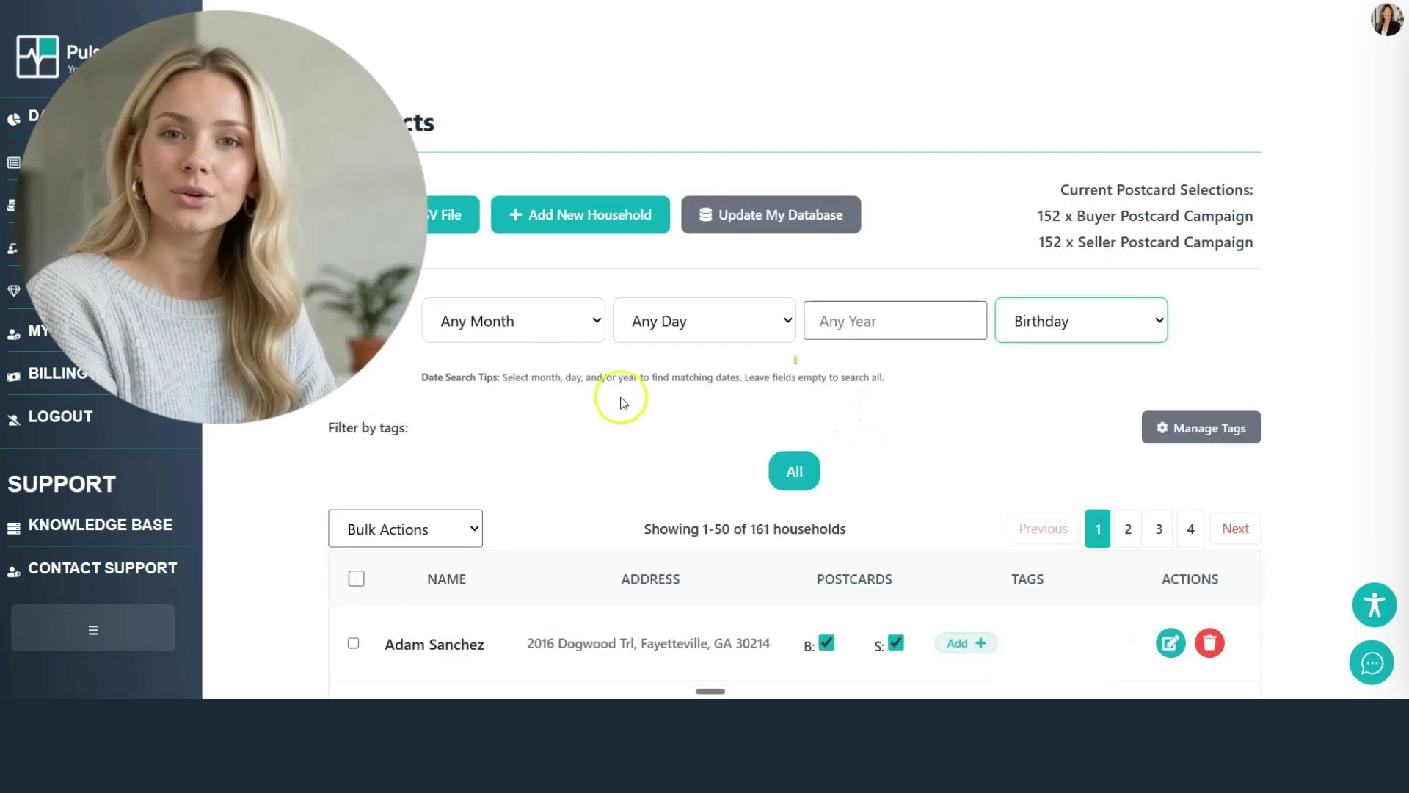
{"action": "left_click", "coordinate": [533, 345]}
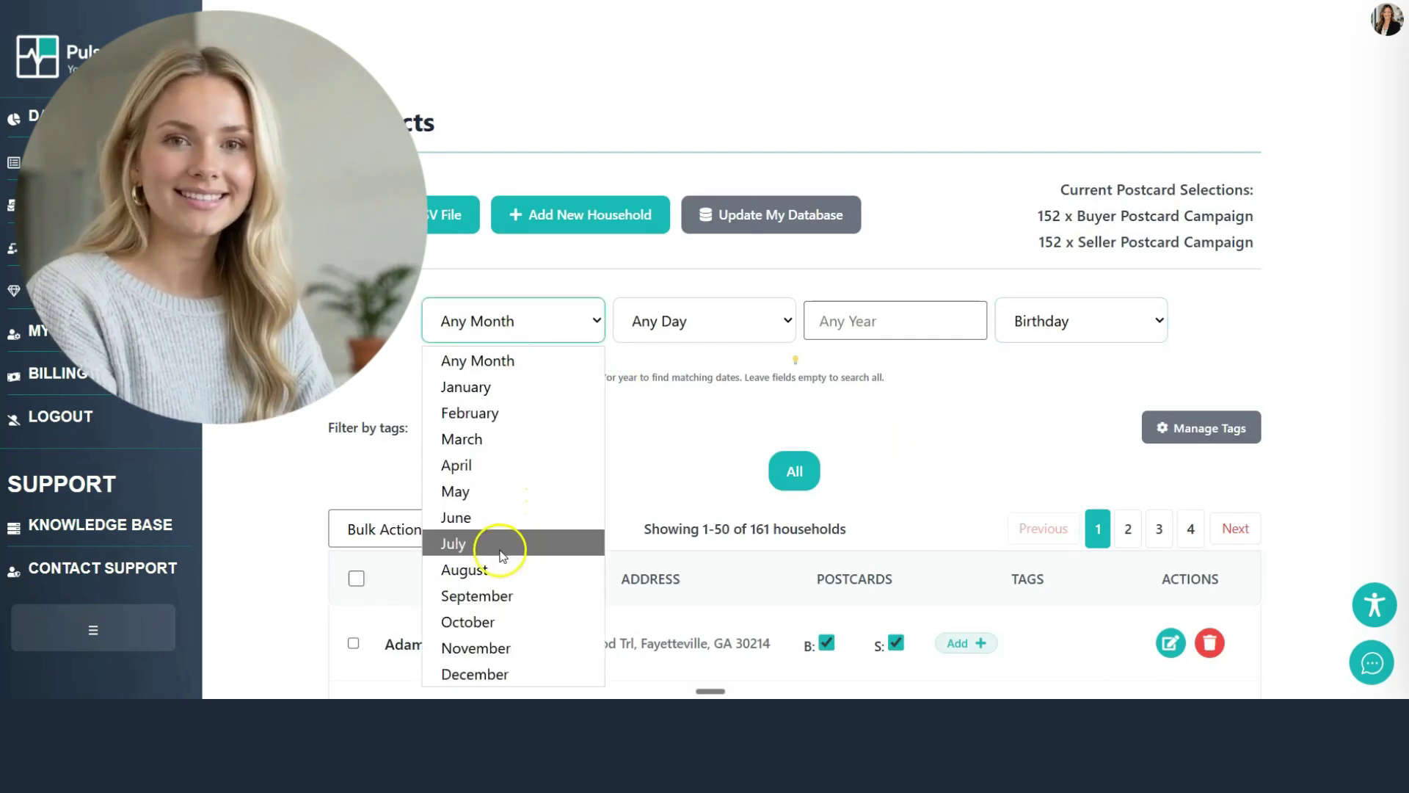
{"action": "left_click", "coordinate": [508, 544]}
{"action": "left_click", "coordinate": [697, 323]}
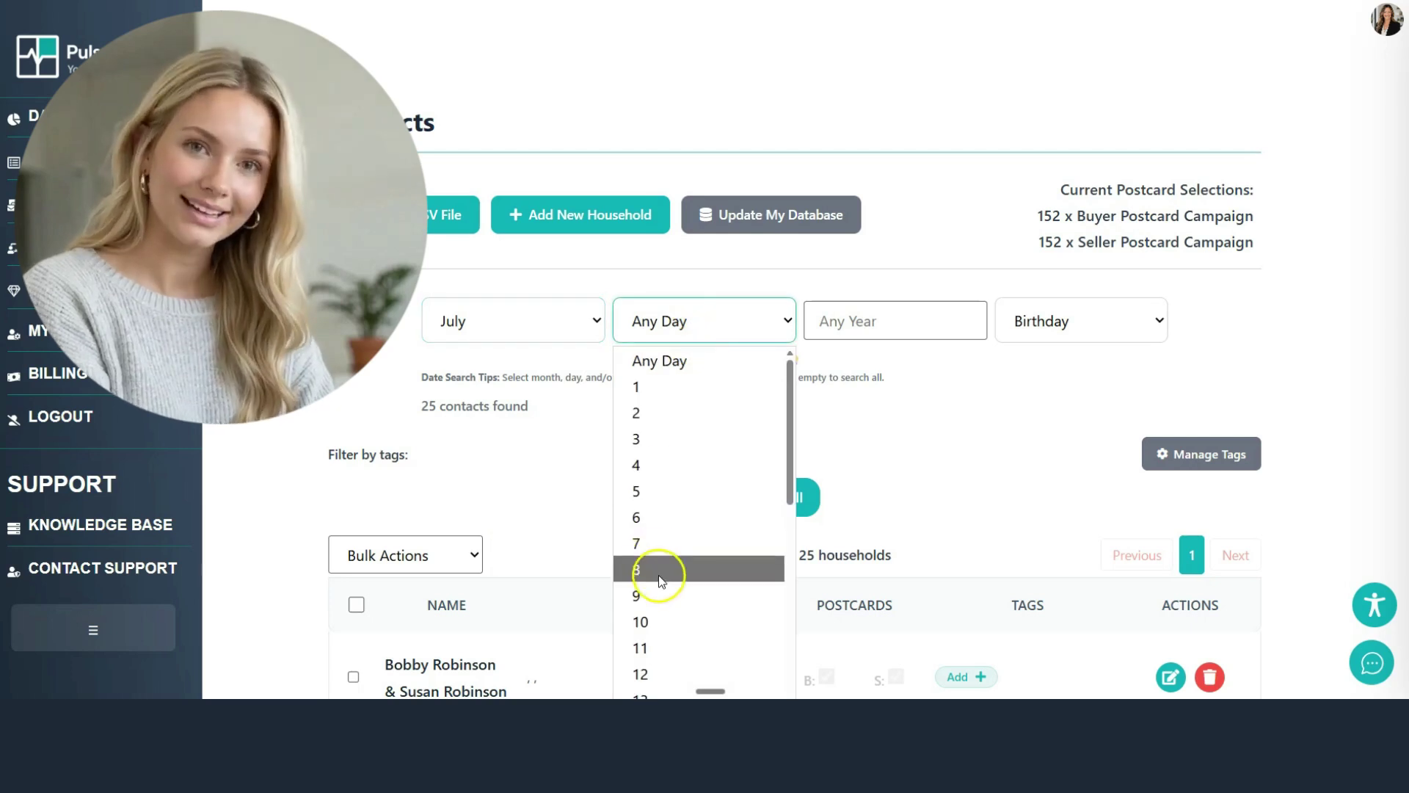
{"action": "scroll", "coordinate": [654, 602], "scroll_direction": "down", "scroll_amount": 2}
{"action": "left_click", "coordinate": [651, 630]}
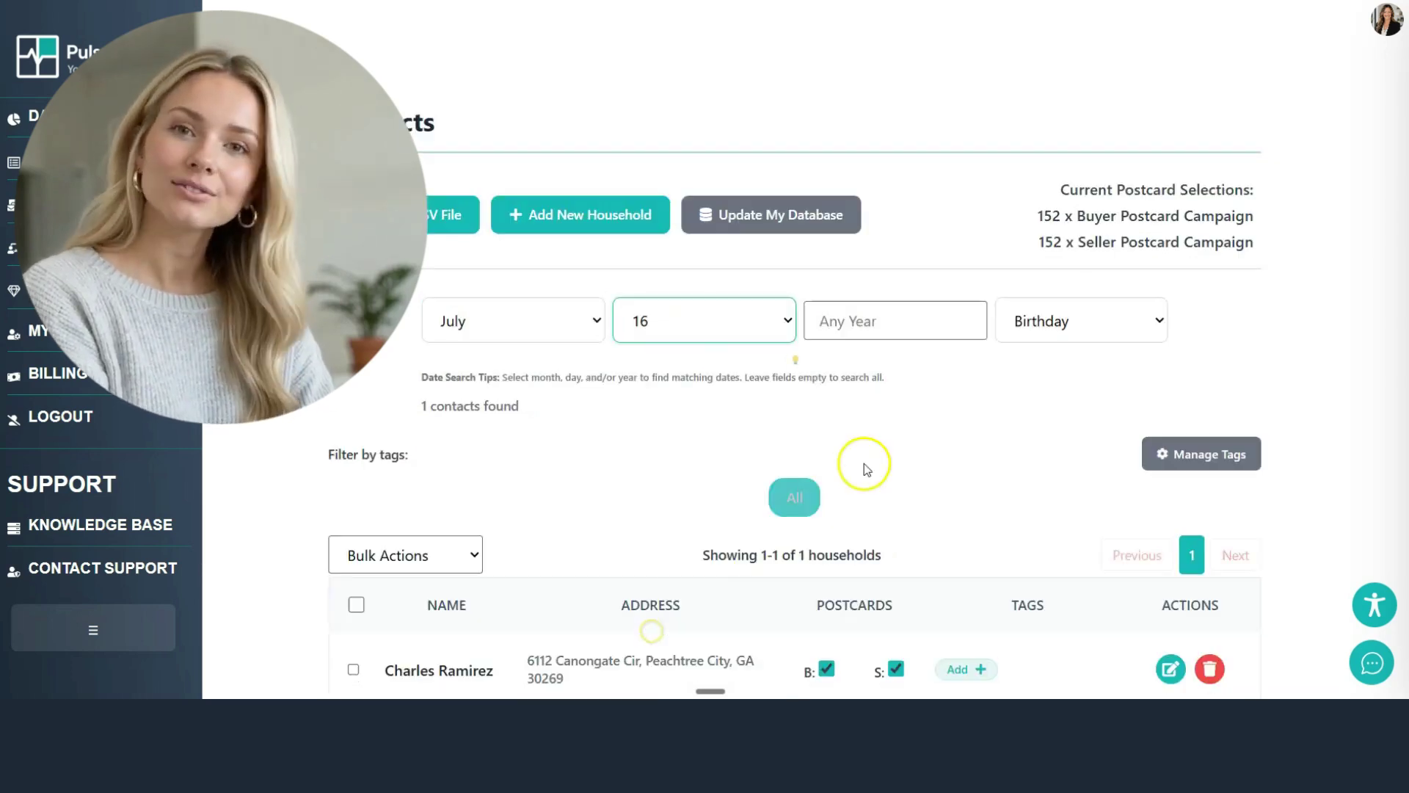
{"action": "scroll", "coordinate": [955, 402], "scroll_direction": "down", "scroll_amount": 4}
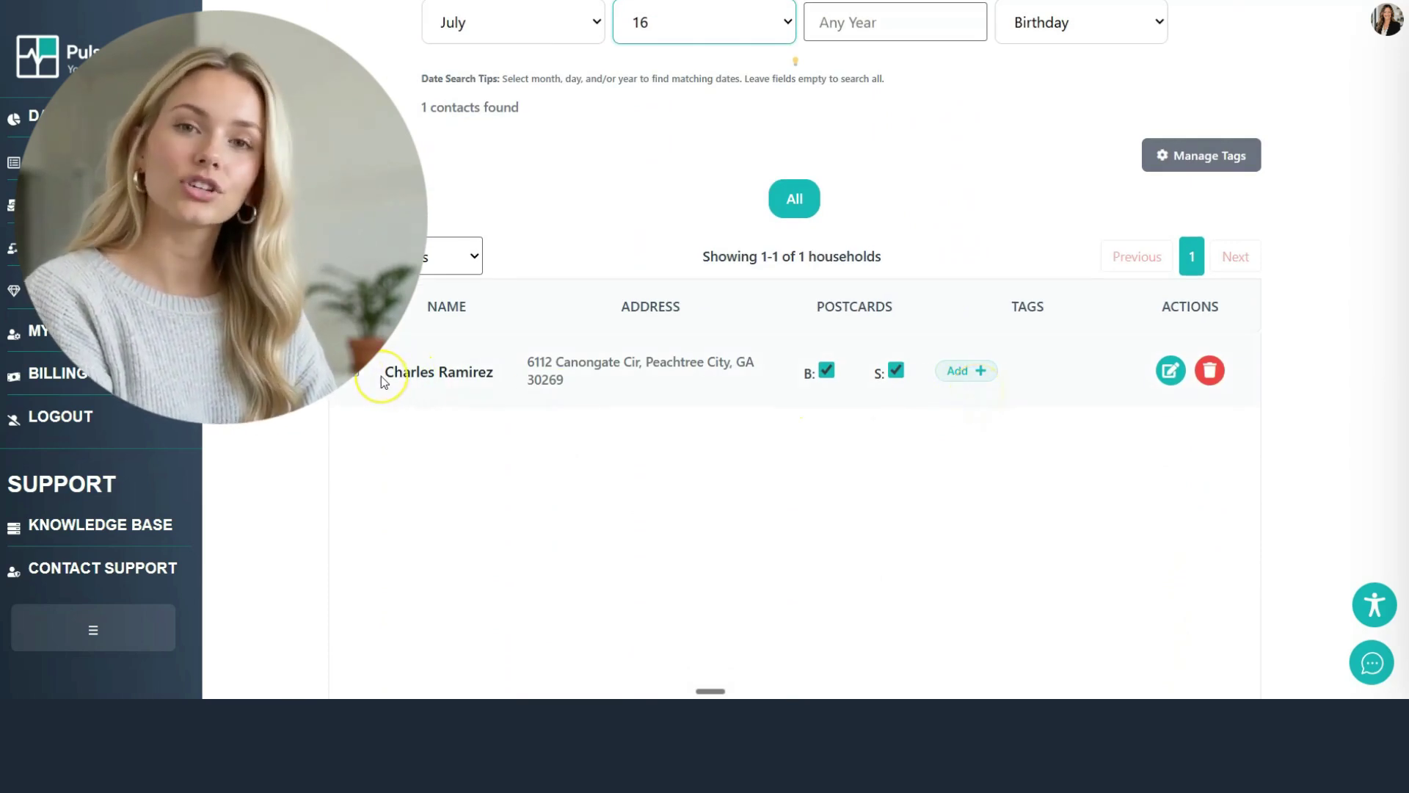
Step: Save a 'Personal Note: Sent Birthday Card' note on the matching household
{"action": "left_click", "coordinate": [1172, 371]}
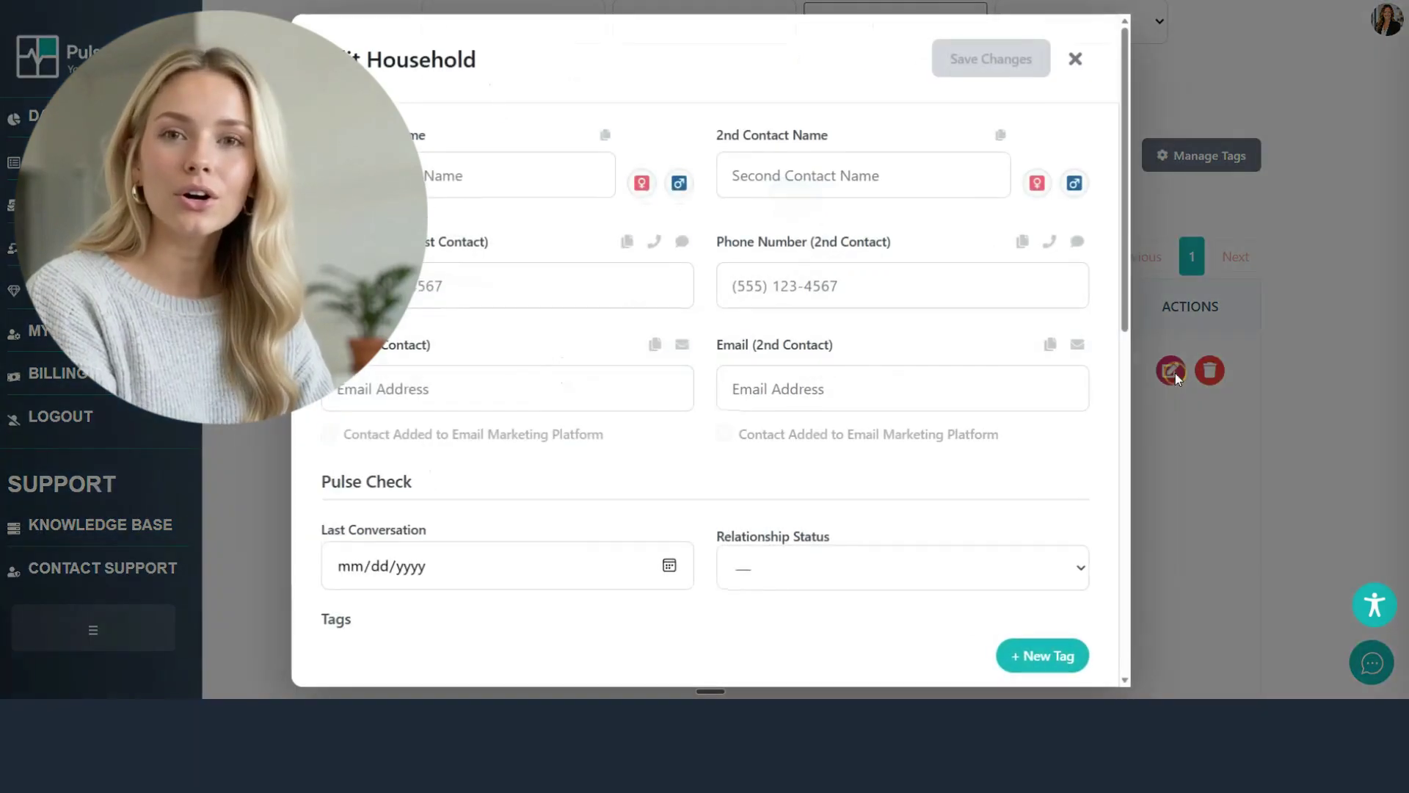
{"action": "scroll", "coordinate": [494, 431], "scroll_direction": "down", "scroll_amount": 7}
{"action": "scroll", "coordinate": [483, 445], "scroll_direction": "down", "scroll_amount": 1}
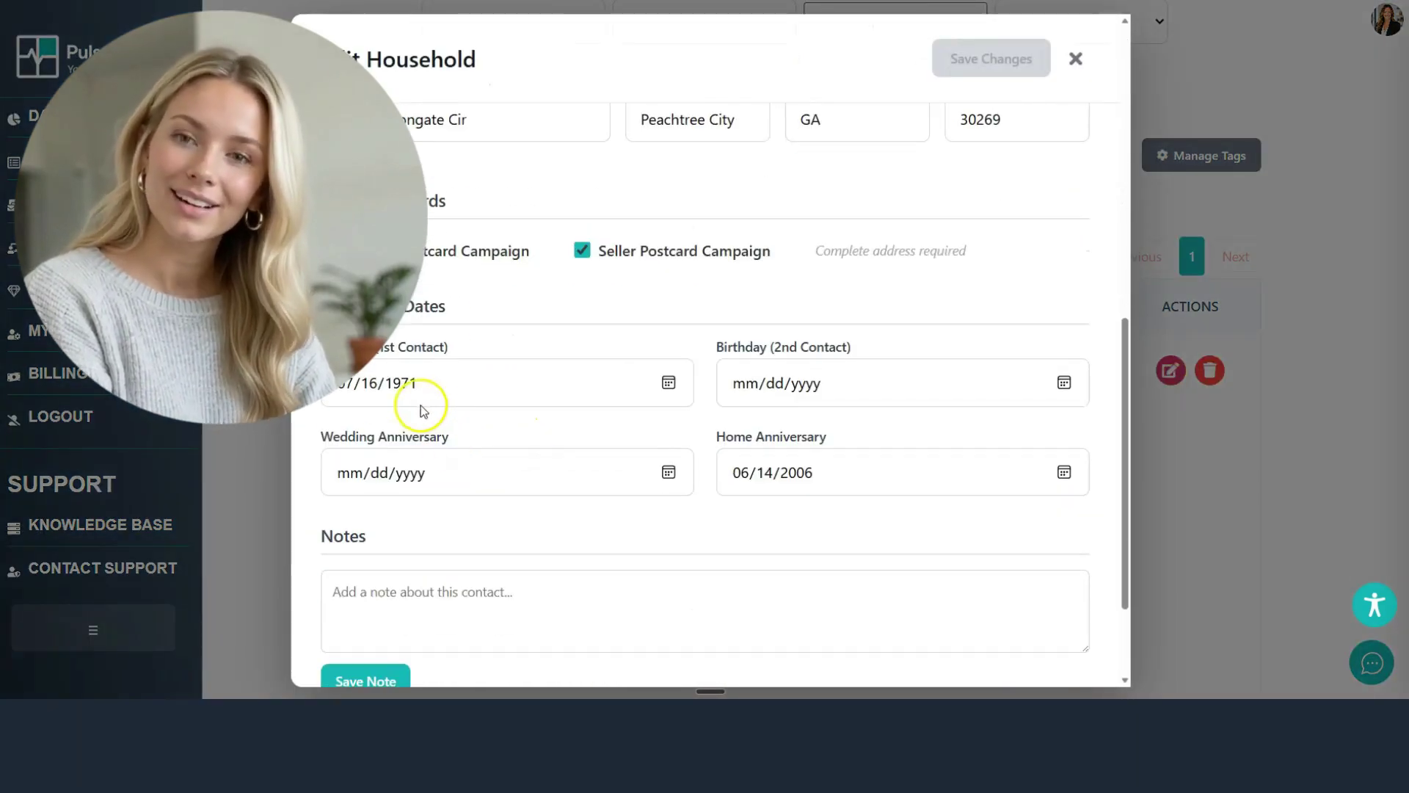
{"action": "left_click", "coordinate": [421, 587]}
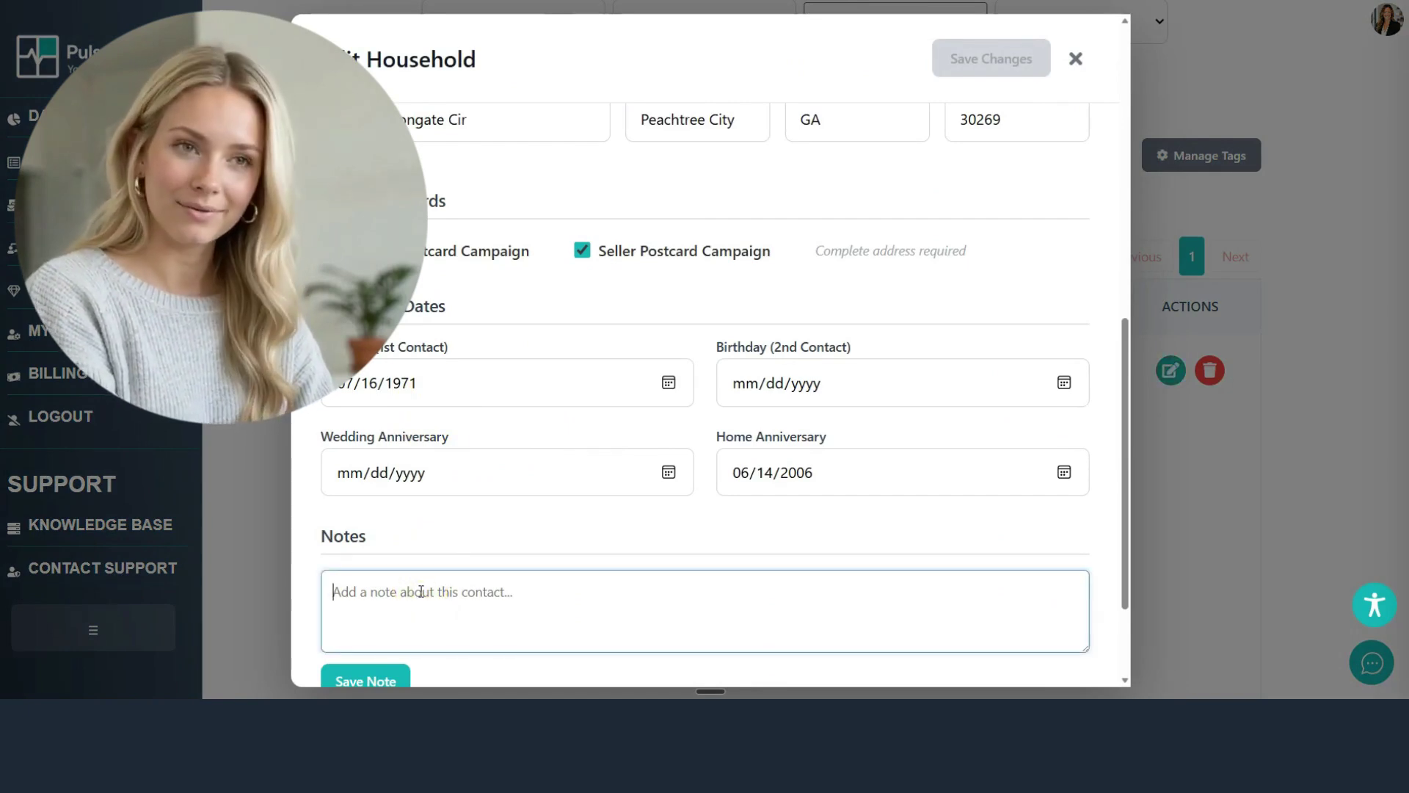
{"action": "scroll", "coordinate": [422, 591], "scroll_direction": "down", "scroll_amount": 1}
{"action": "left_click", "coordinate": [390, 603]}
Step: Clear the leftover note text and close the Edit Household window
{"action": "scroll", "coordinate": [470, 477], "scroll_direction": "down", "scroll_amount": 1}
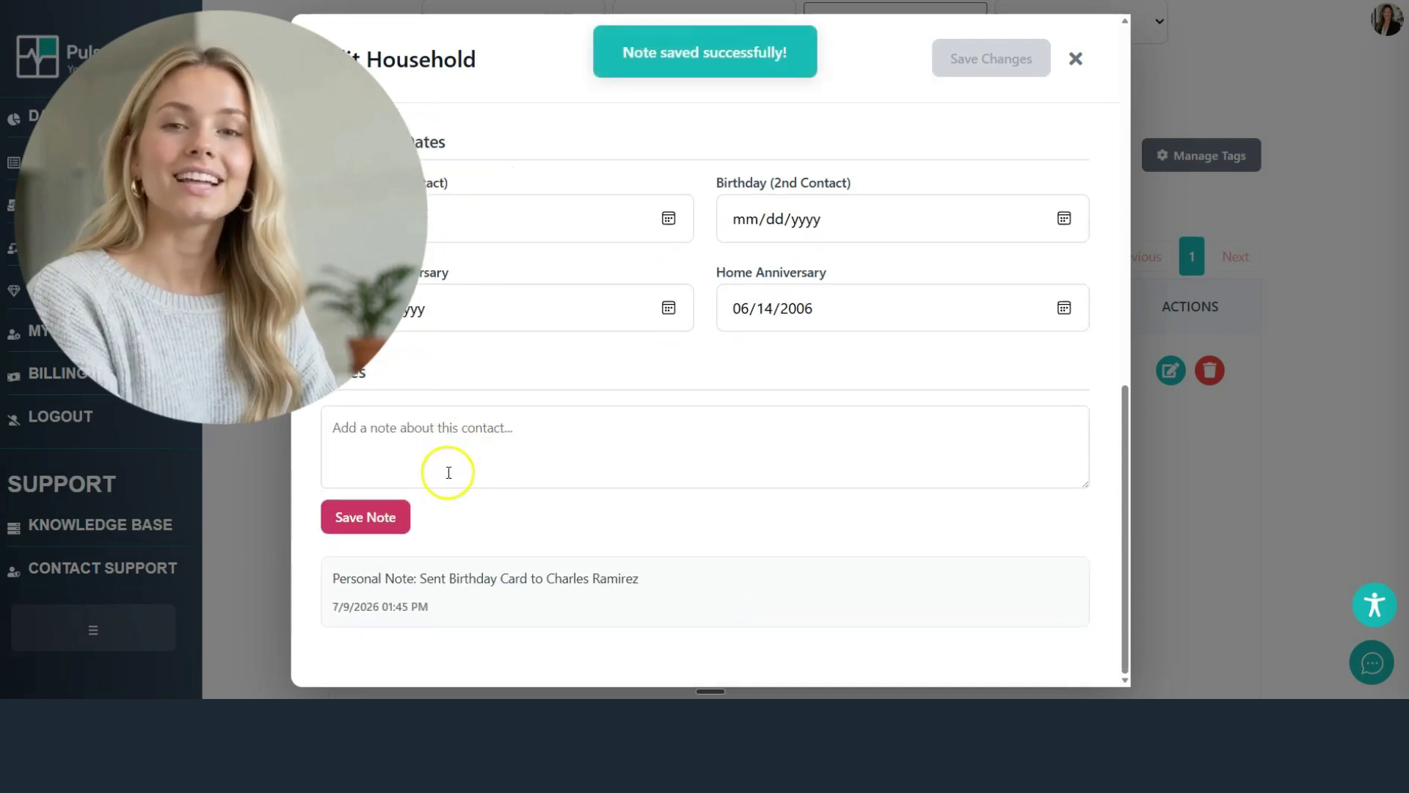
{"action": "left_click_drag", "start_coordinate": [329, 606], "coordinate": [488, 509]}
{"action": "left_click", "coordinate": [513, 525]}
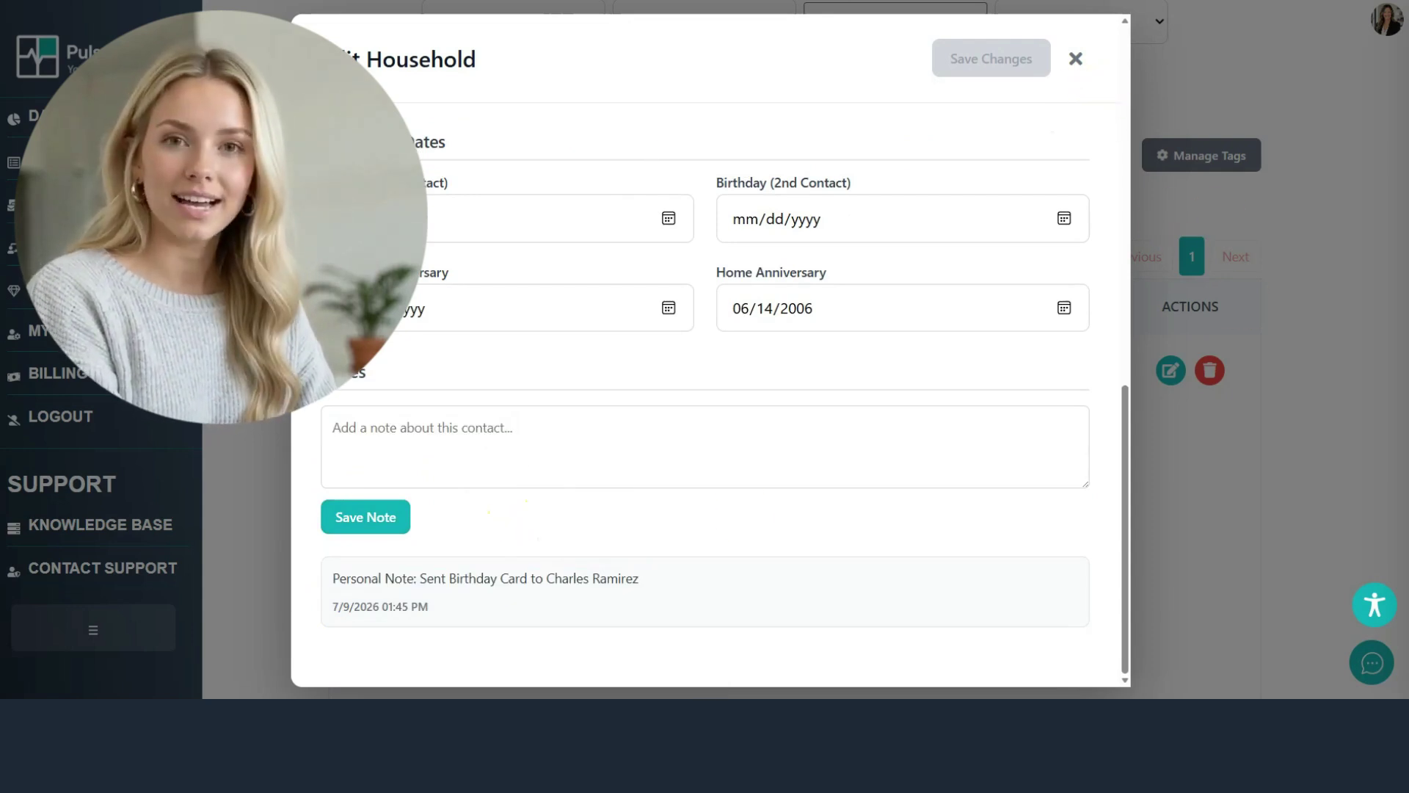
{"action": "left_click", "coordinate": [1075, 58]}
{"action": "scroll", "coordinate": [646, 191], "scroll_direction": "up", "scroll_amount": 2}
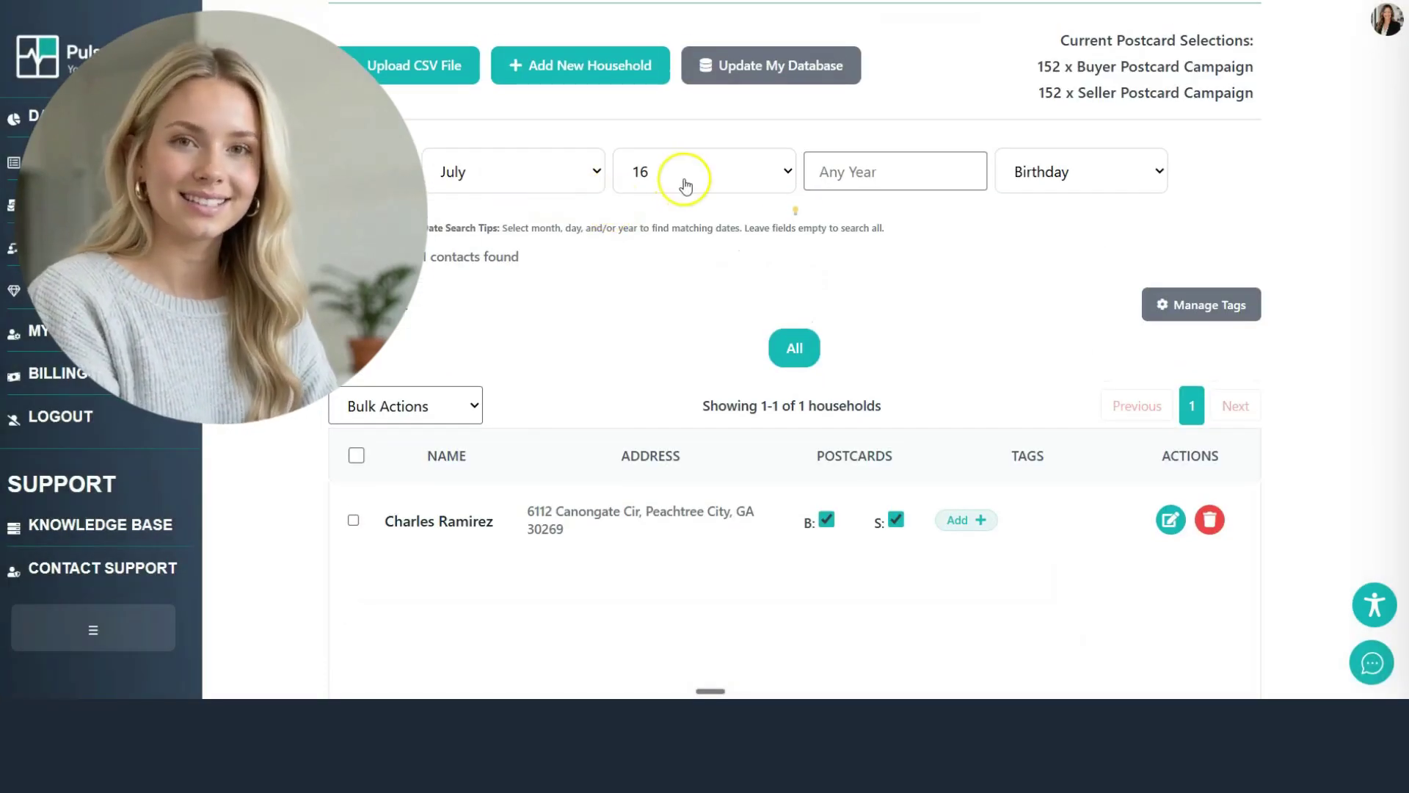
Step: Switch the July 16 date search to Wedding Anniversary and open the matching household
{"action": "left_click", "coordinate": [1044, 187]}
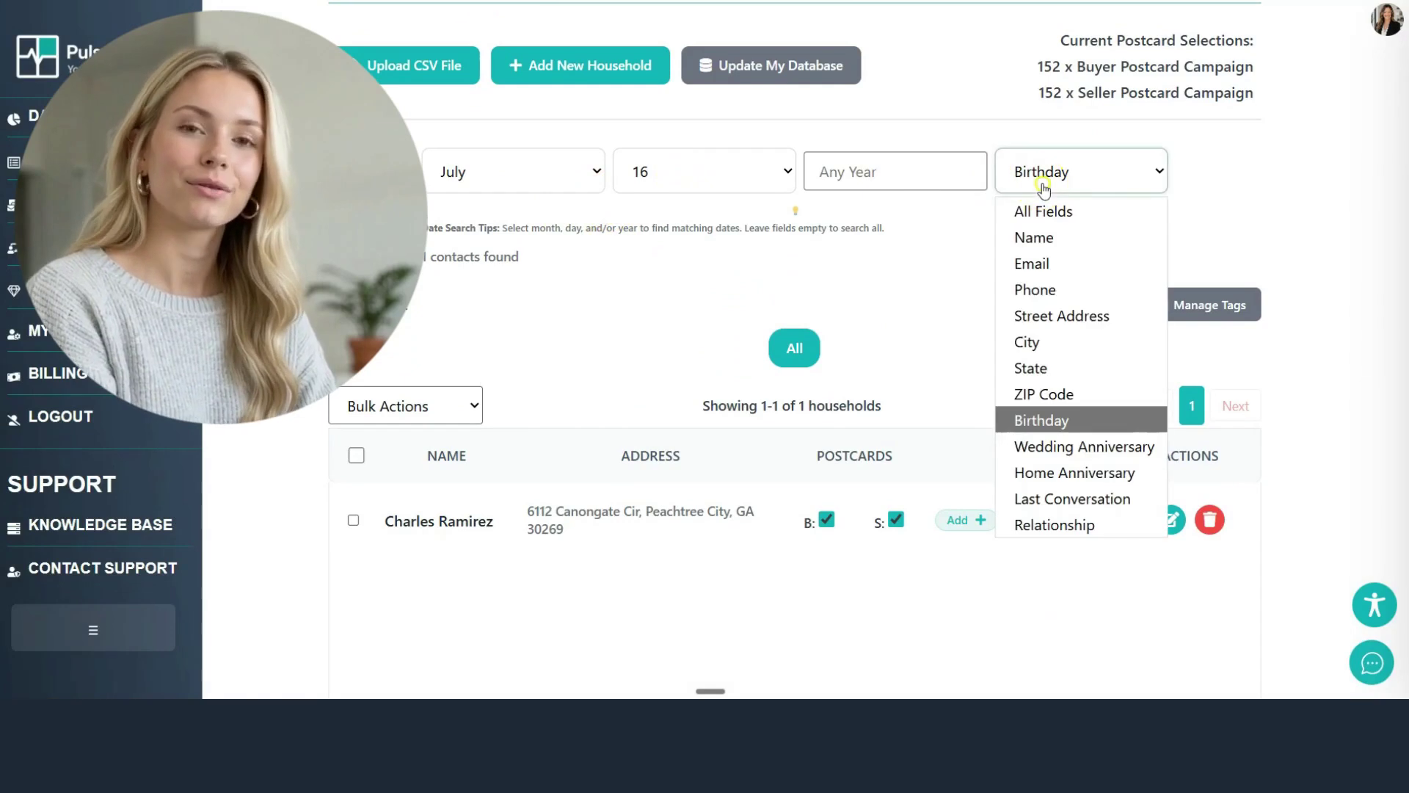
{"action": "left_click", "coordinate": [1049, 447]}
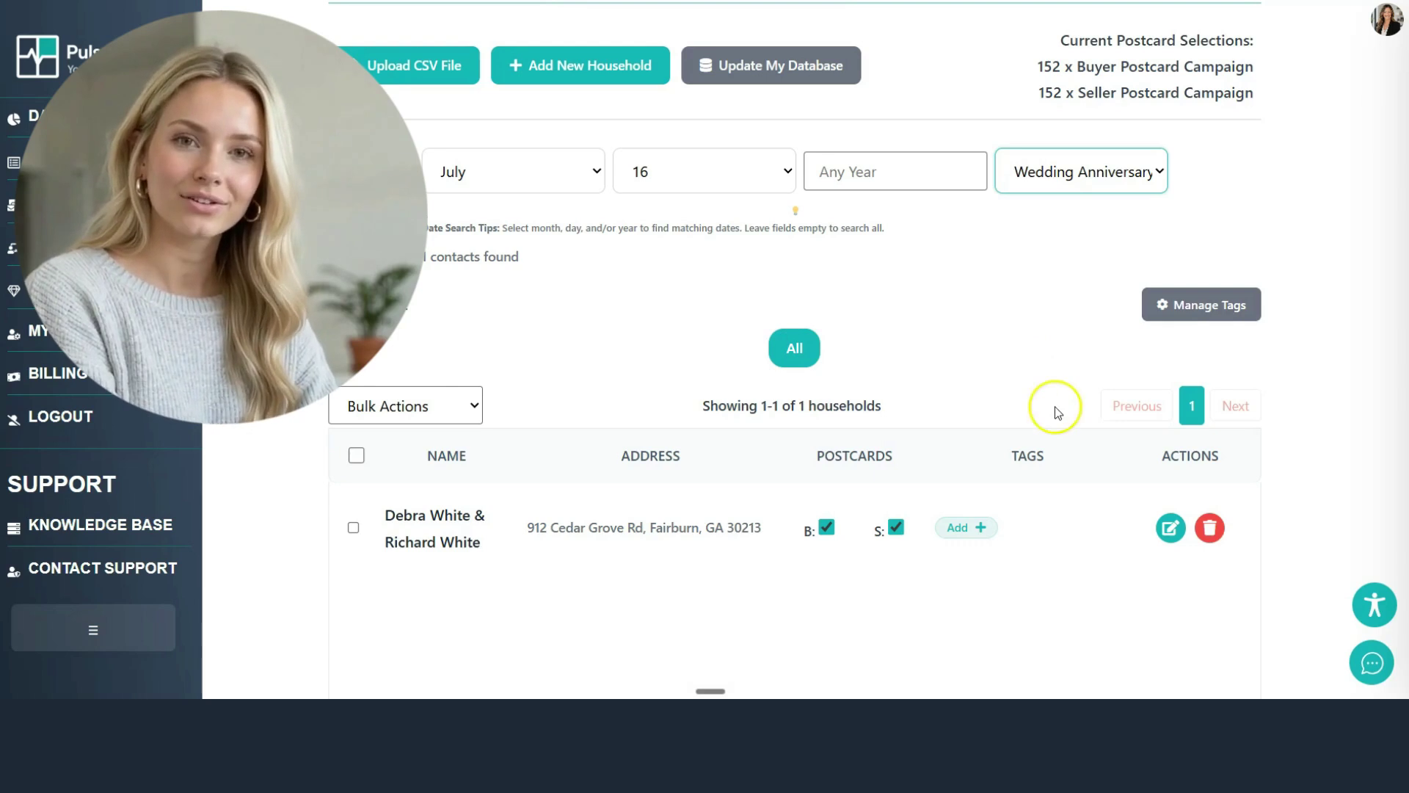
{"action": "left_click", "coordinate": [1171, 528]}
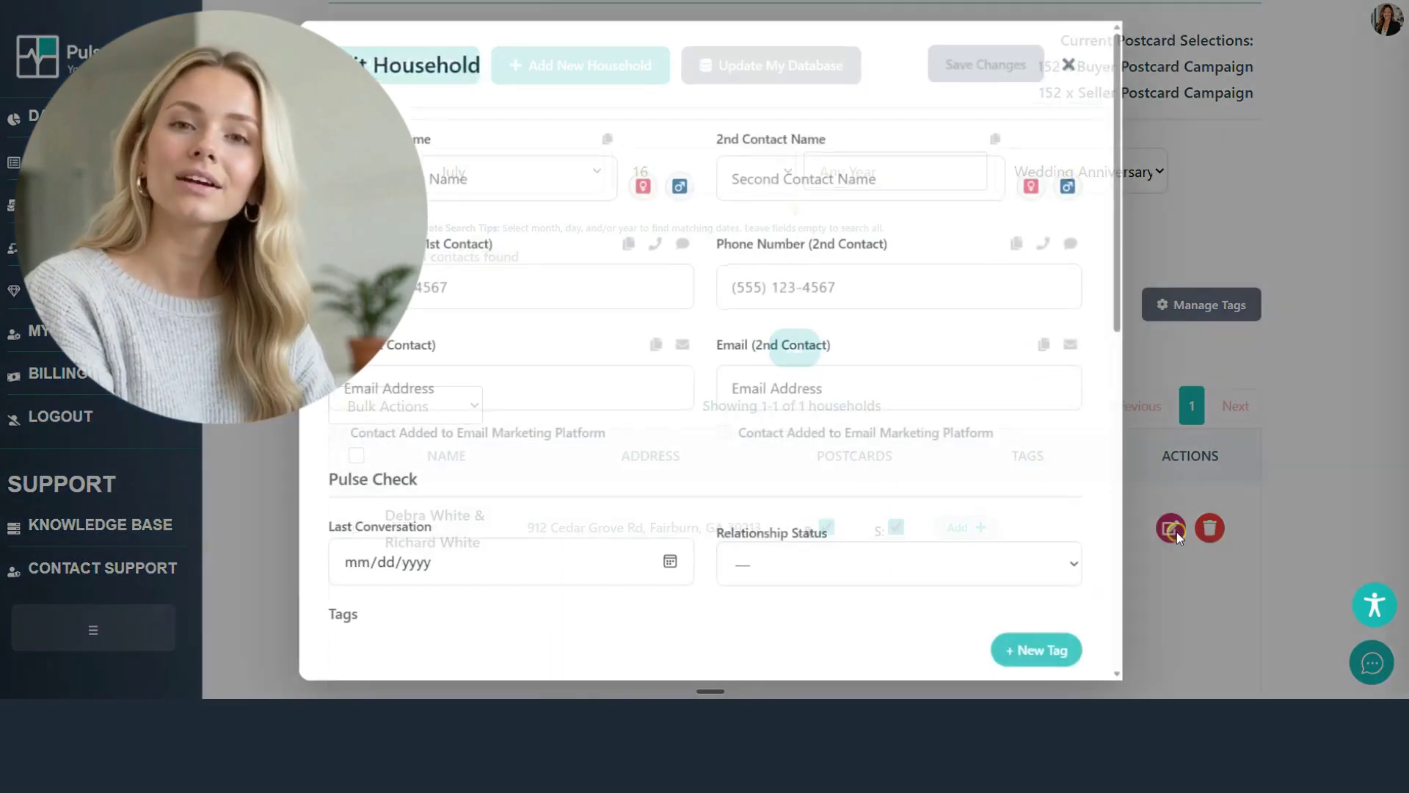
{"action": "scroll", "coordinate": [780, 371], "scroll_direction": "down", "scroll_amount": 5}
{"action": "scroll", "coordinate": [585, 456], "scroll_direction": "down", "scroll_amount": 3}
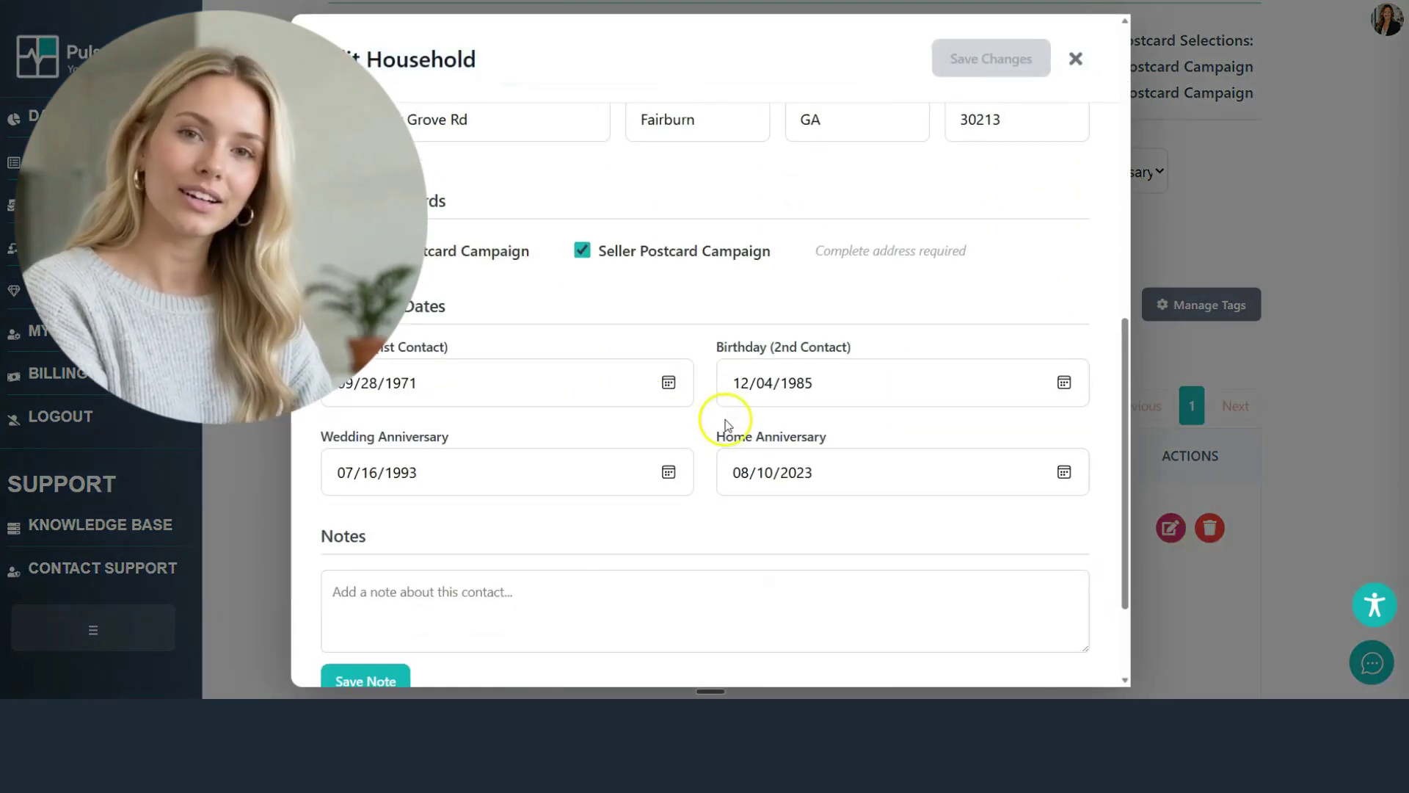
Step: Paste and save the anniversary card note, then close the household editor
{"action": "left_click", "coordinate": [372, 592]}
{"action": "scroll", "coordinate": [374, 583], "scroll_direction": "down", "scroll_amount": 2}
{"action": "left_click", "coordinate": [372, 534]}
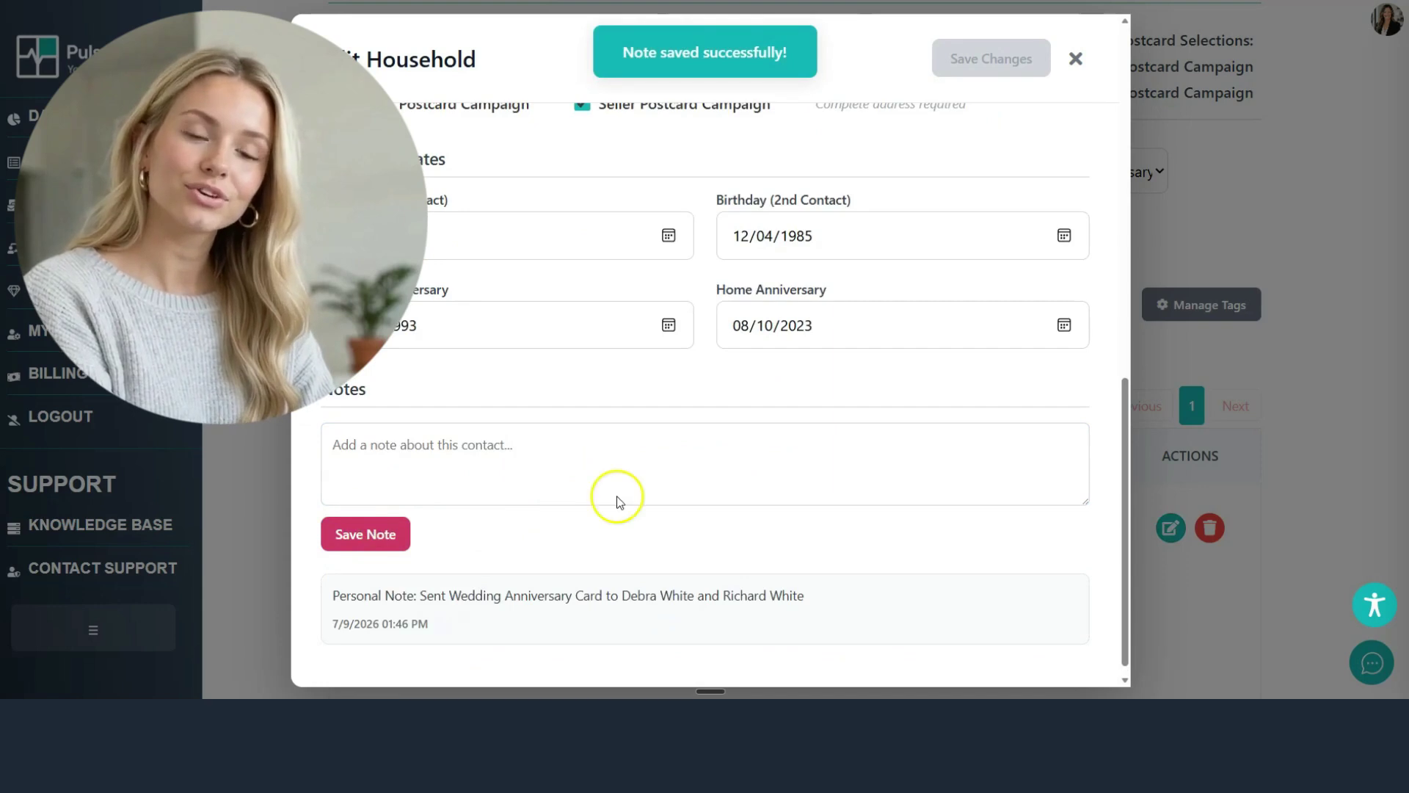
{"action": "left_click", "coordinate": [1076, 58]}
{"action": "left_click", "coordinate": [1118, 183]}
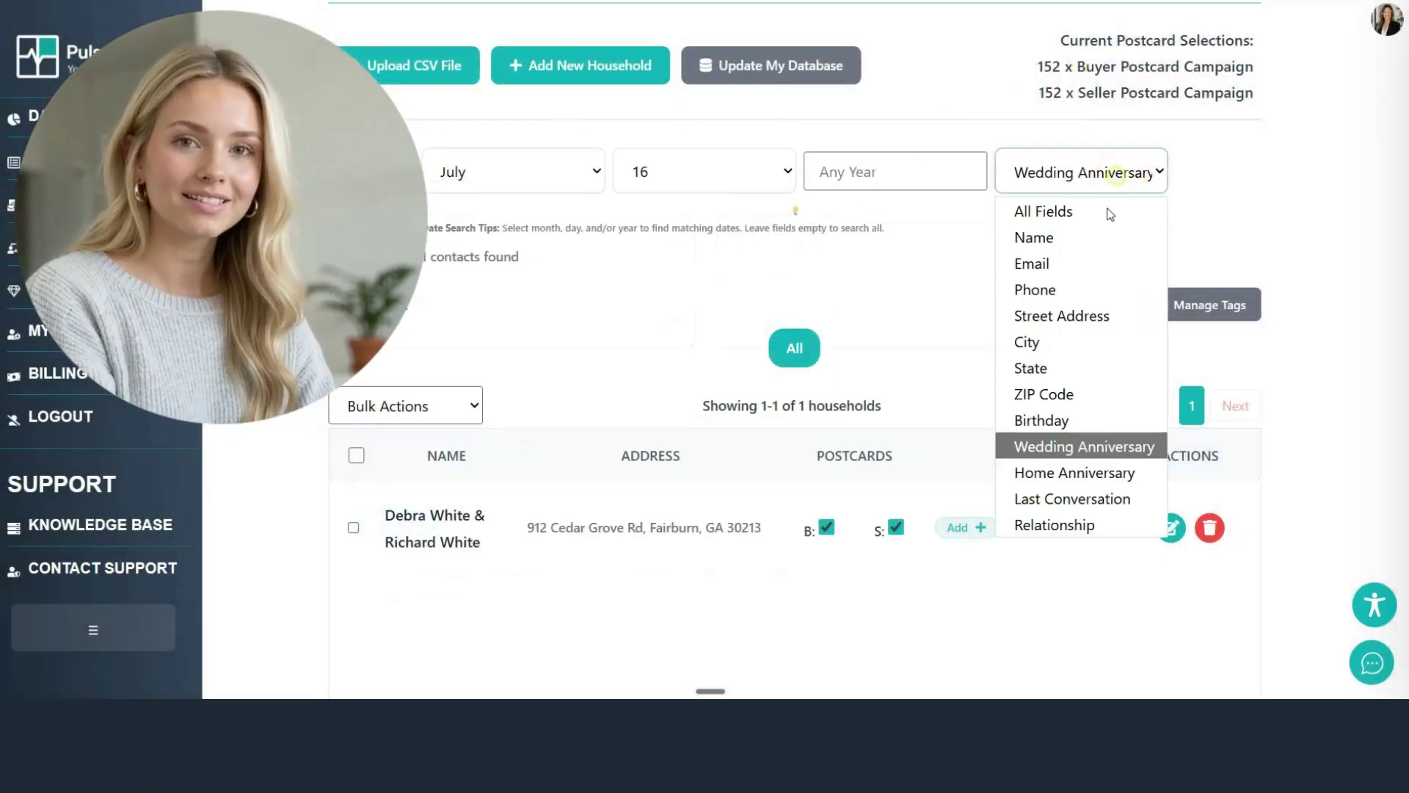
Step: Switch the date search to Home Anniversary and open the matching household
{"action": "left_click", "coordinate": [1054, 469]}
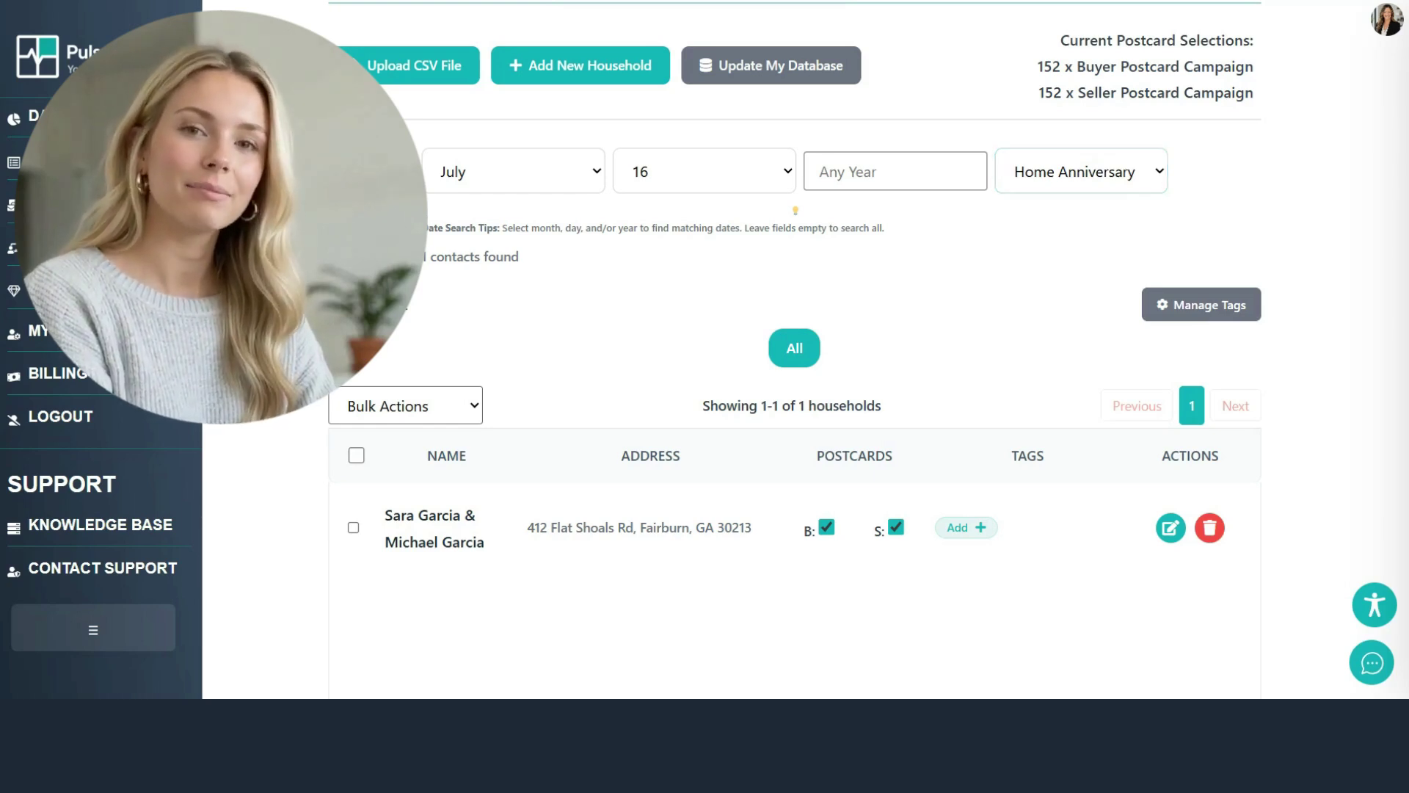
{"action": "left_click", "coordinate": [1171, 529]}
{"action": "scroll", "coordinate": [705, 367], "scroll_direction": "down", "scroll_amount": 8}
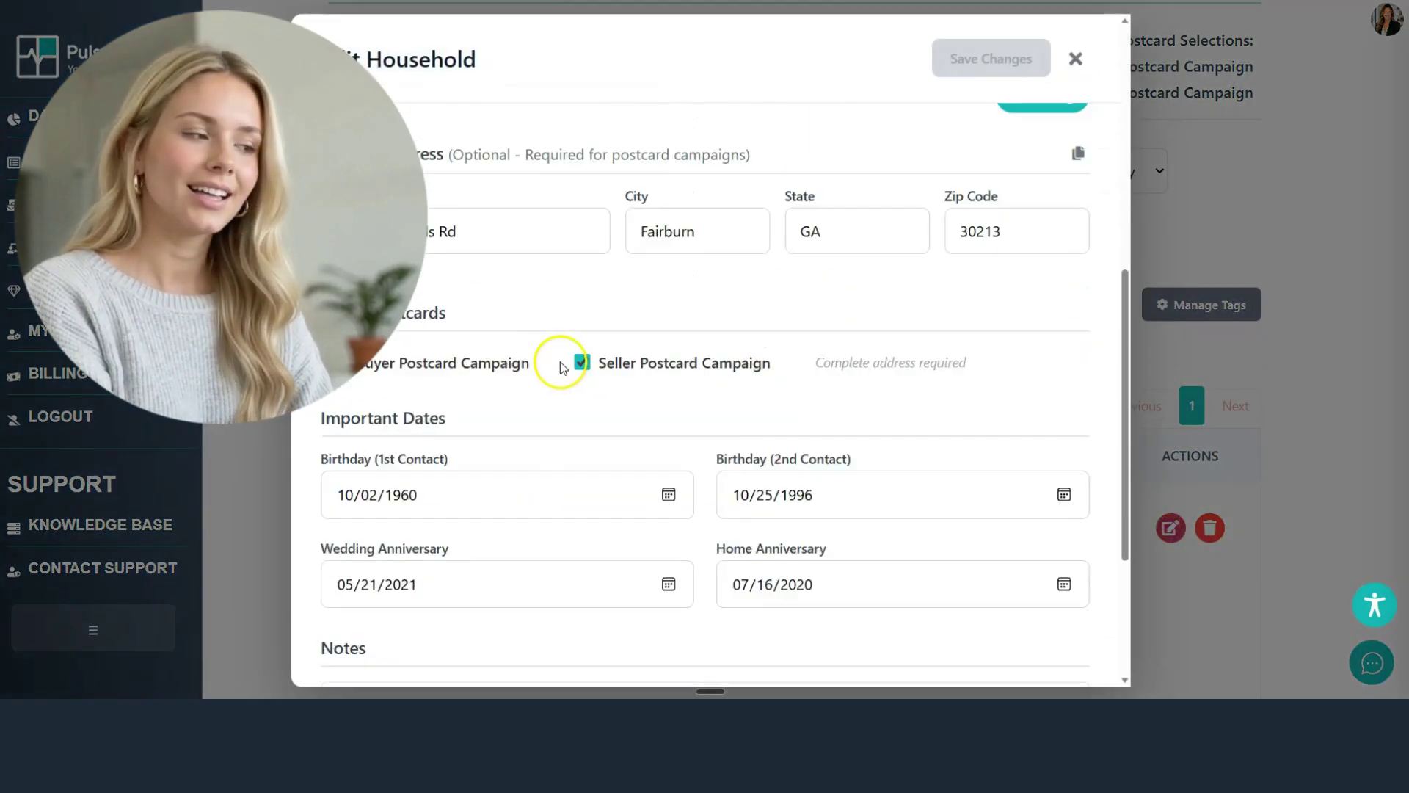
{"action": "scroll", "coordinate": [561, 362], "scroll_direction": "down", "scroll_amount": 4}
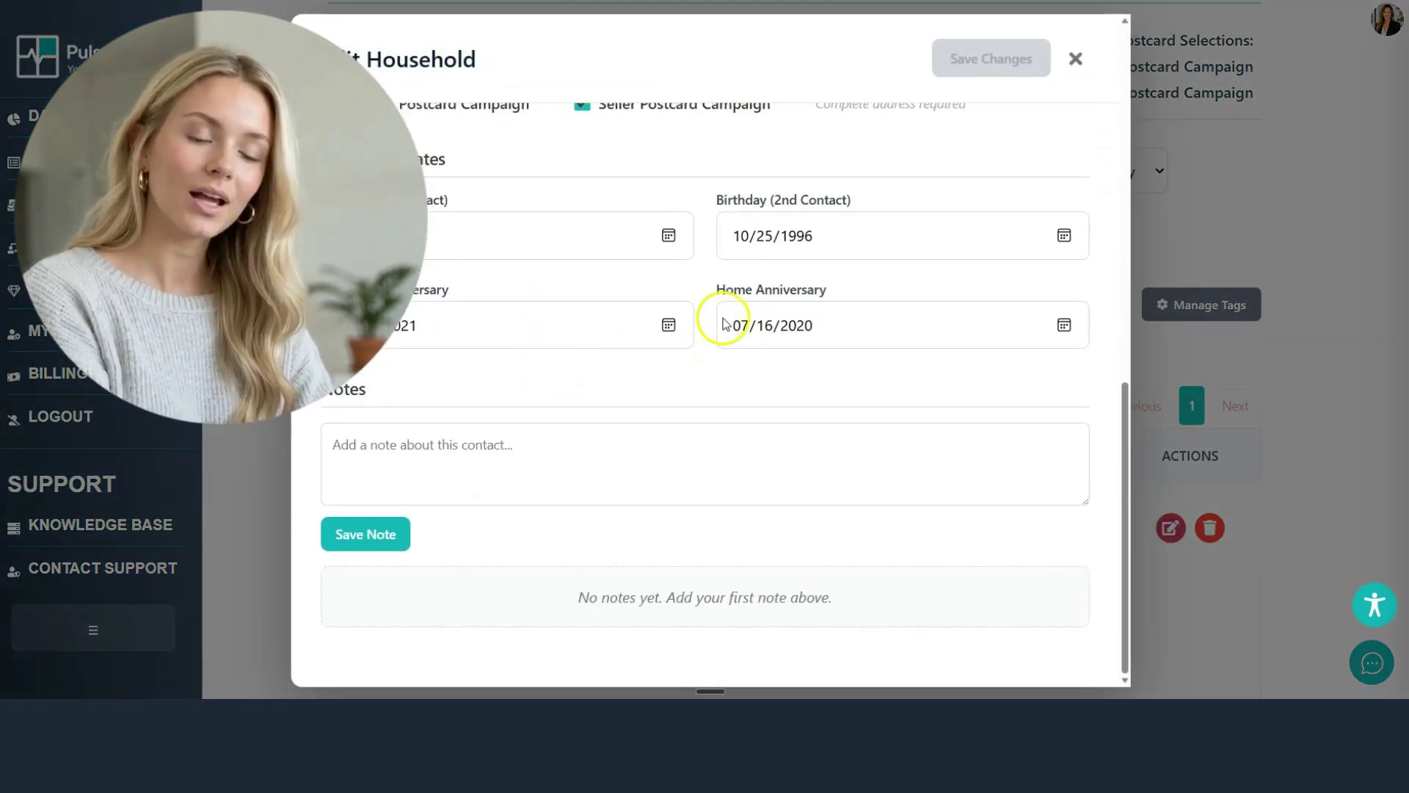
Step: Paste and save the Home Anniversary card note, then close the household editor
{"action": "left_click", "coordinate": [467, 447]}
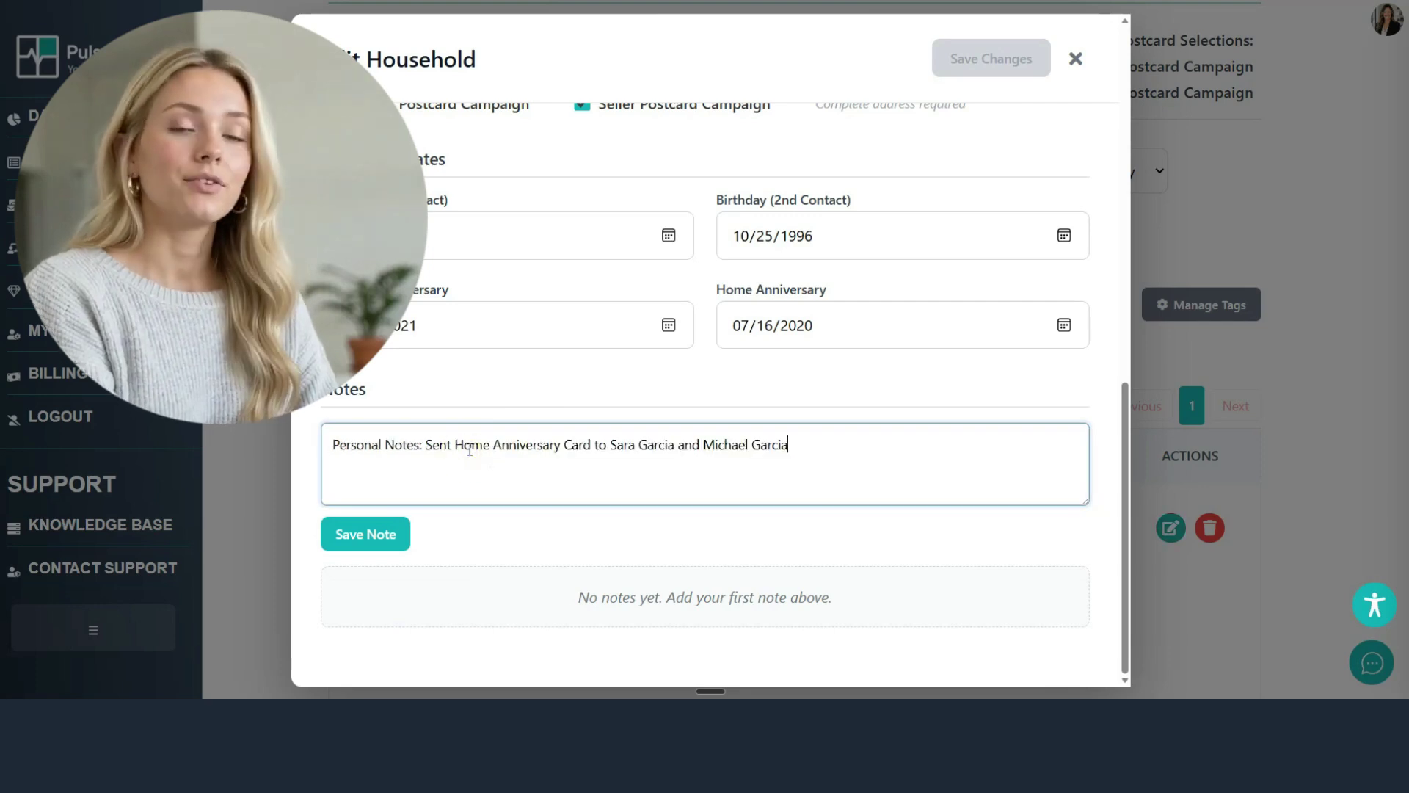
{"action": "left_click", "coordinate": [374, 541]}
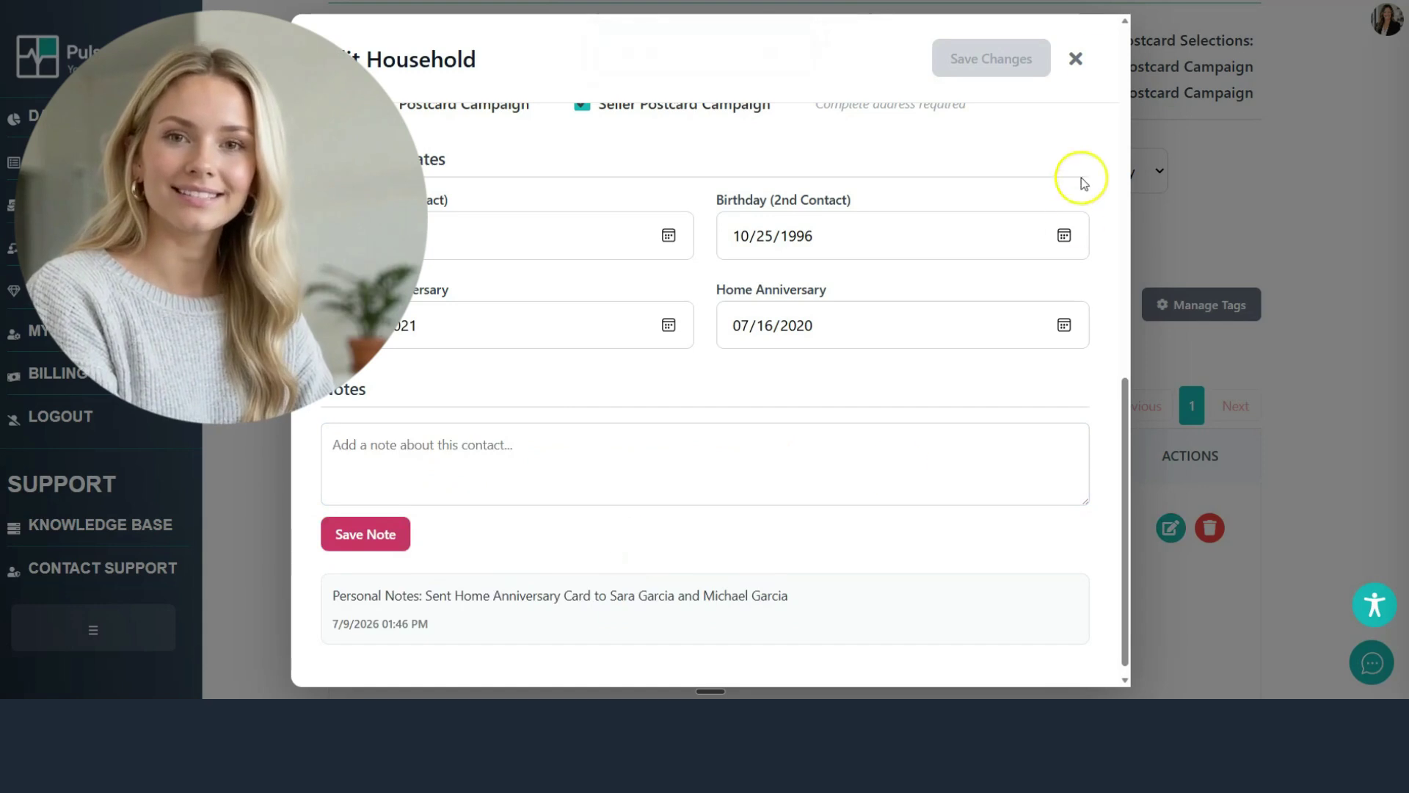
{"action": "left_click", "coordinate": [1075, 58]}
{"action": "left_click", "coordinate": [656, 178]}
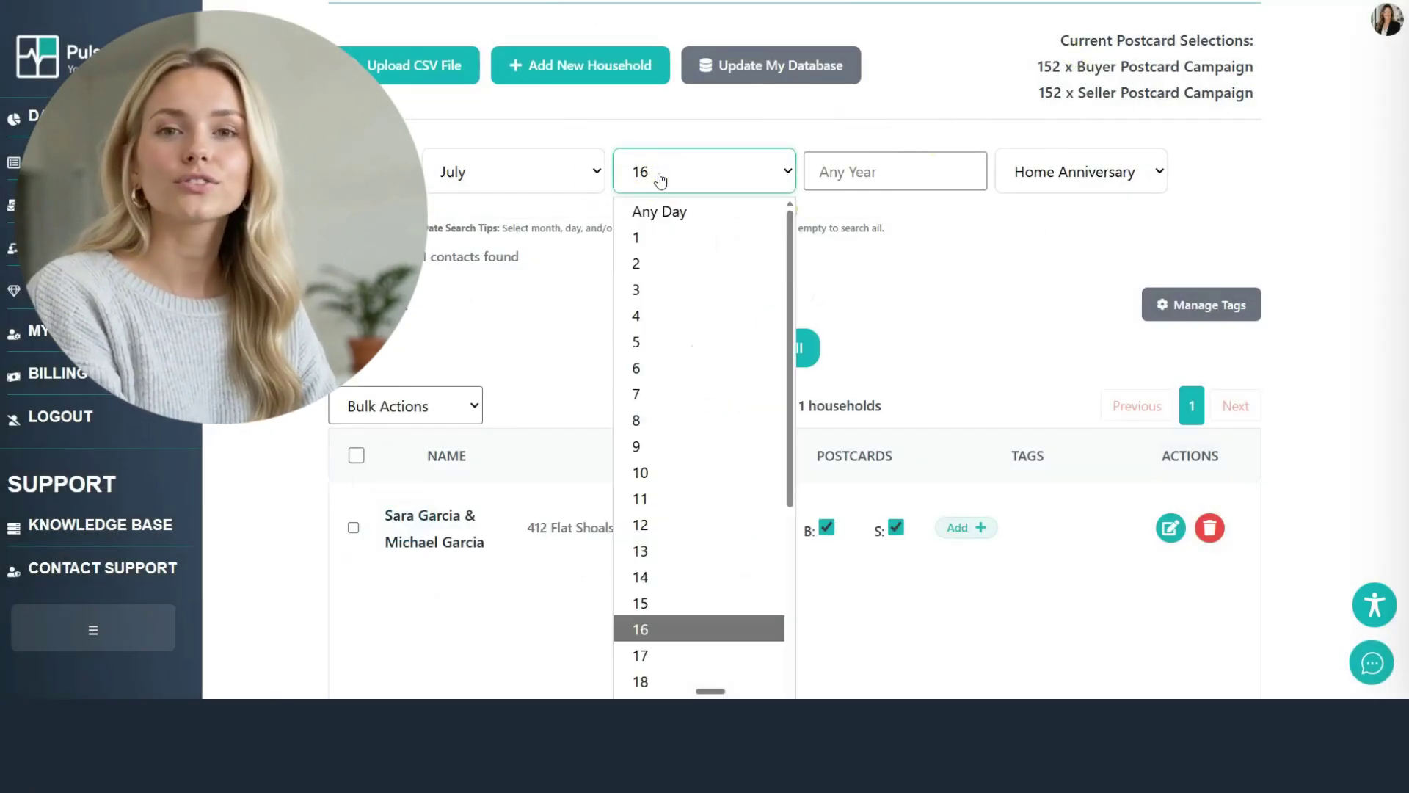
{"action": "left_click", "coordinate": [660, 180]}
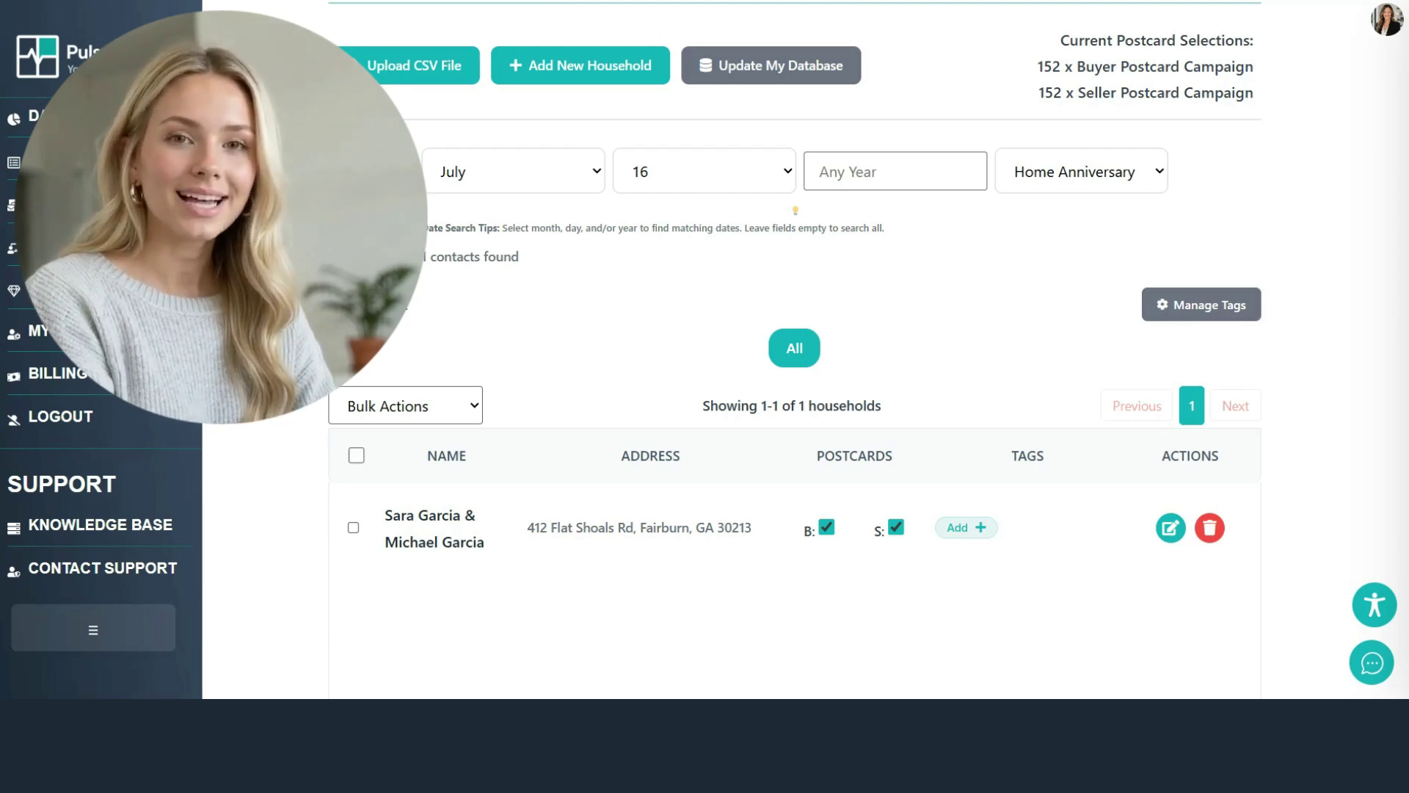
Step: Search All Fields for the referring contact's first name
{"action": "left_click", "coordinate": [1158, 171]}
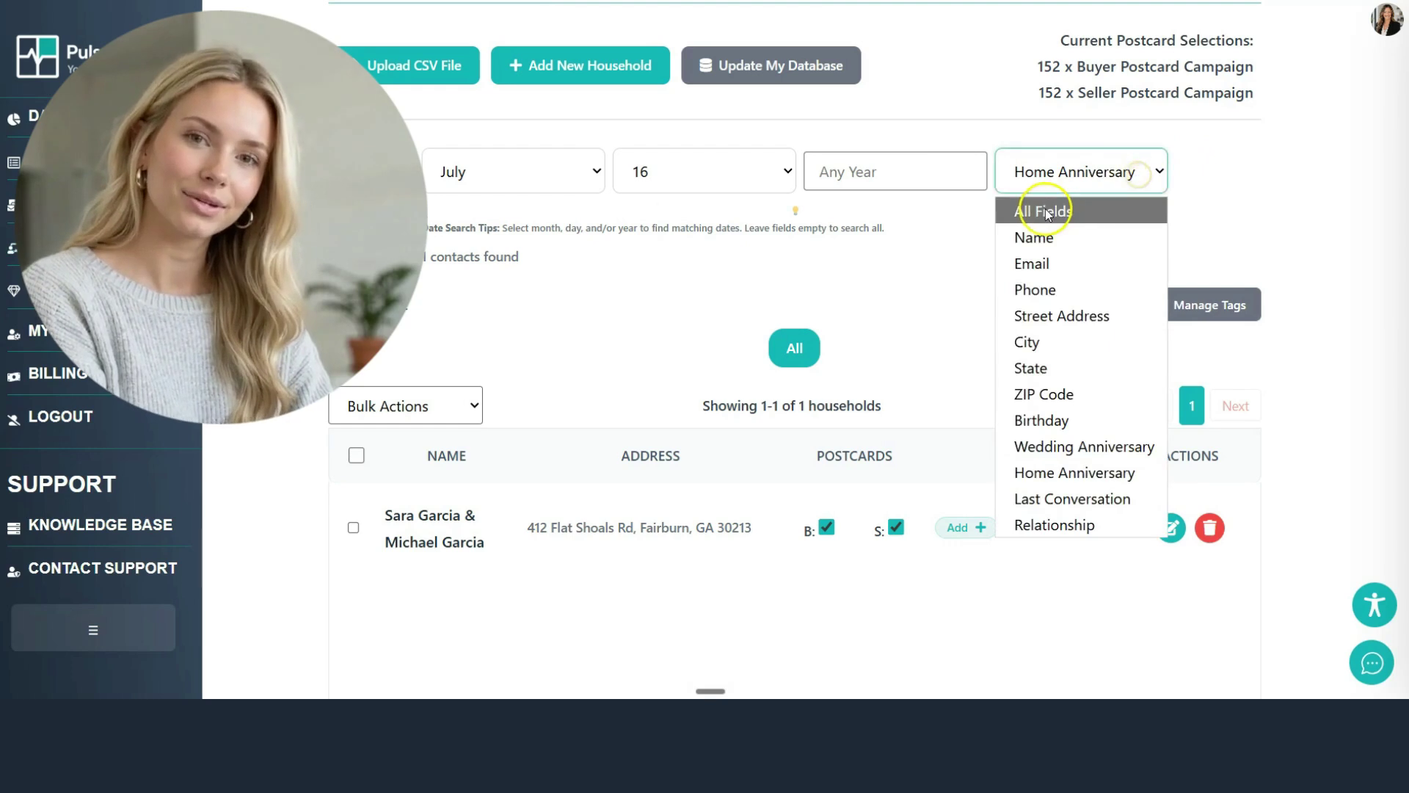
{"action": "left_click", "coordinate": [1045, 210]}
{"action": "left_click", "coordinate": [795, 174]}
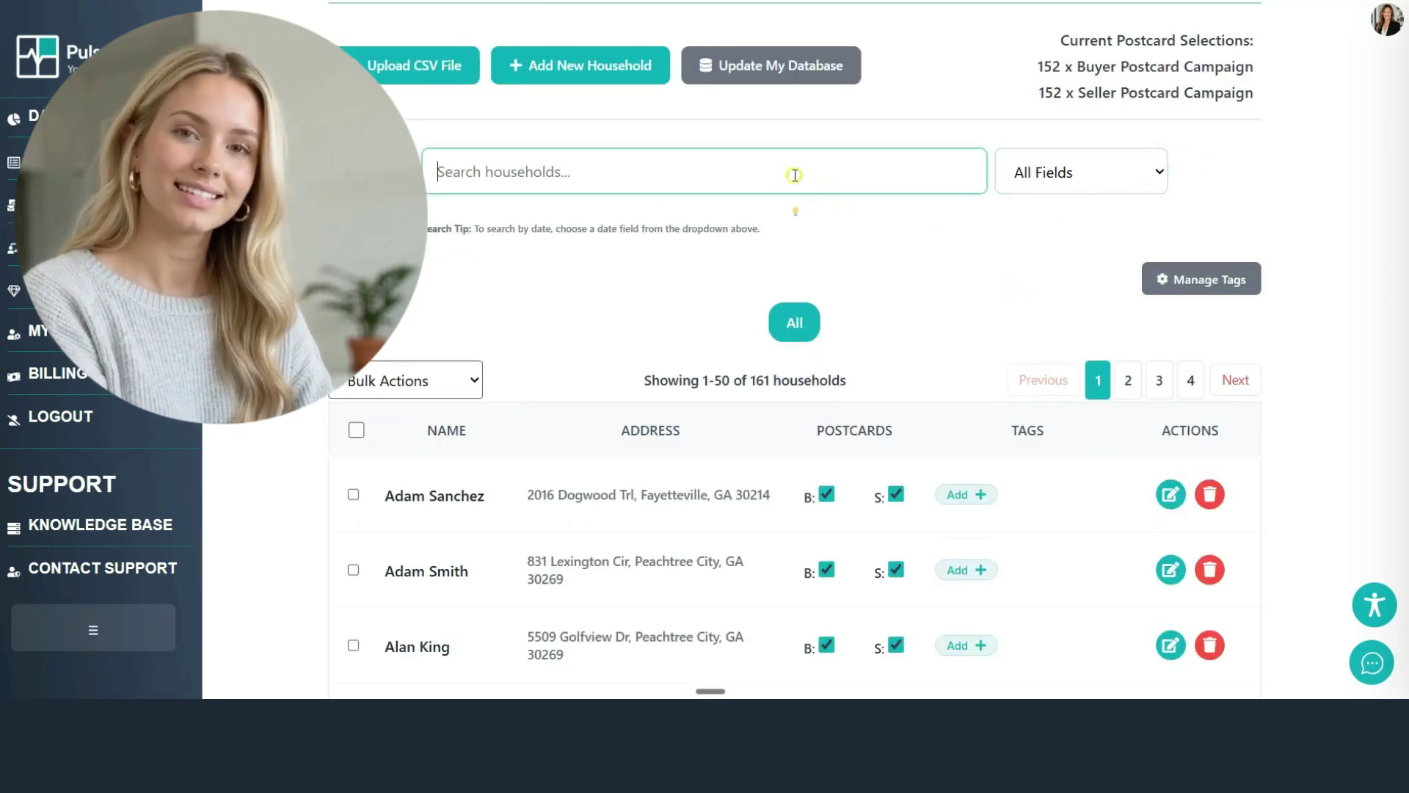
{"action": "type", "text": "dennis"}
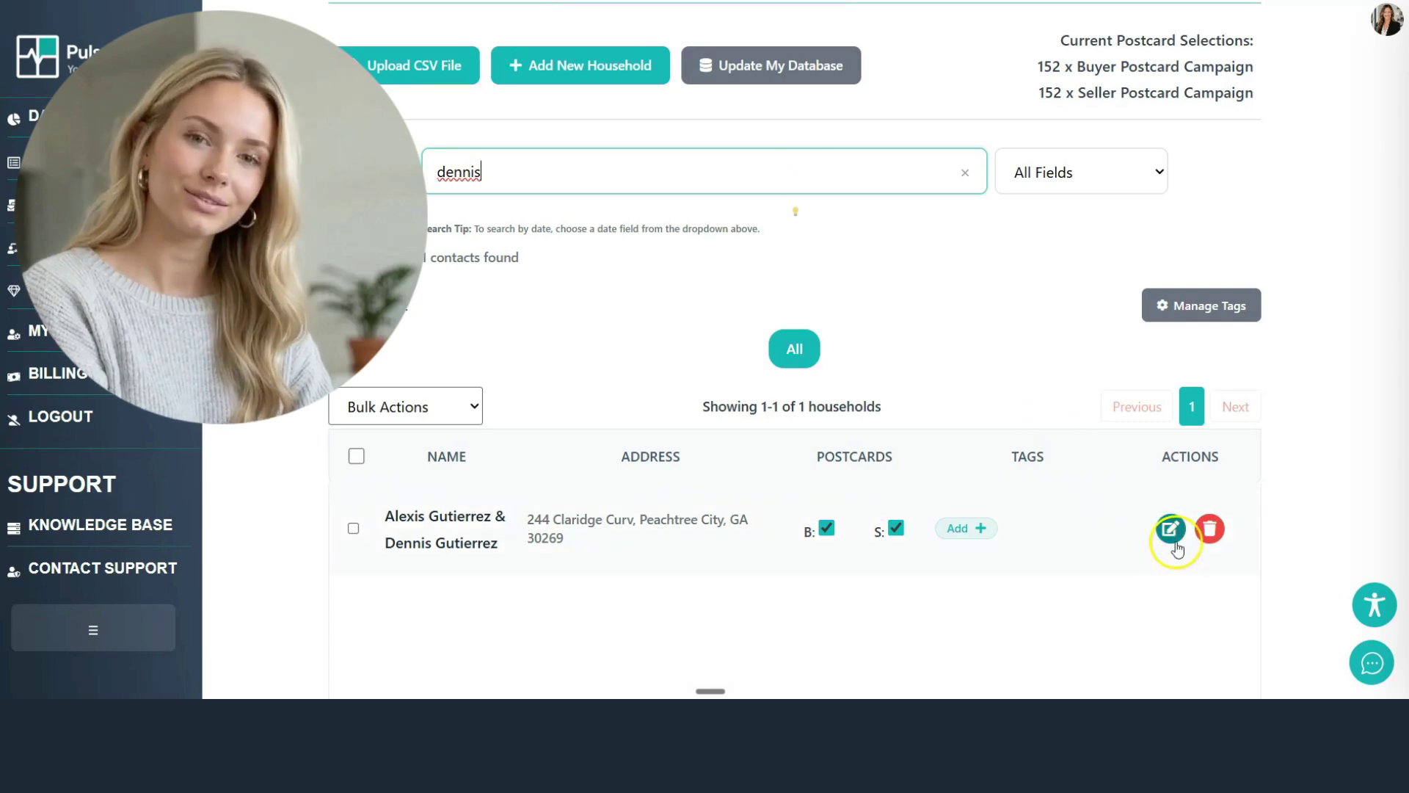
Step: Open the found household and save the pasted referral thank-you card note
{"action": "left_click", "coordinate": [1170, 530]}
{"action": "scroll", "coordinate": [783, 389], "scroll_direction": "down", "scroll_amount": 10}
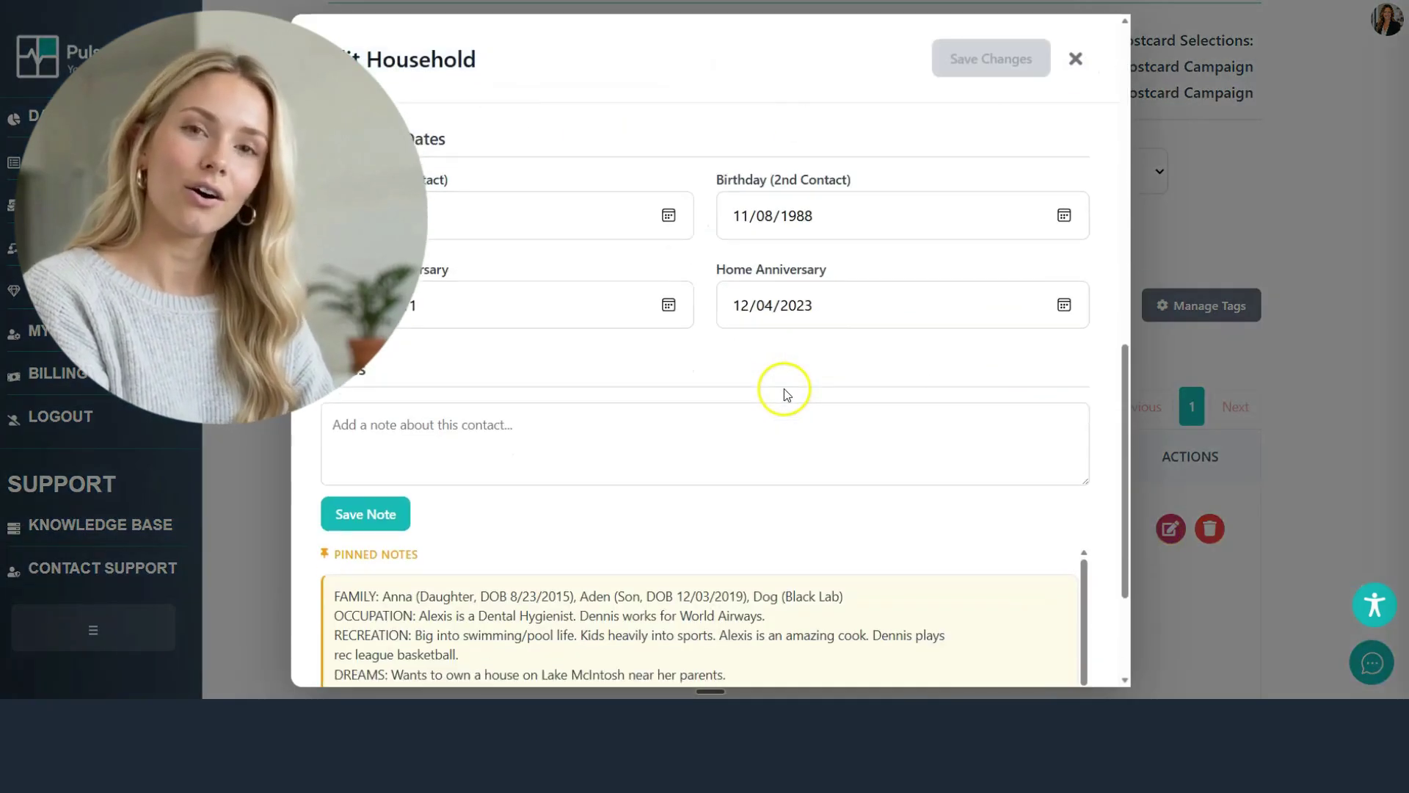
{"action": "scroll", "coordinate": [778, 392], "scroll_direction": "down", "scroll_amount": 6}
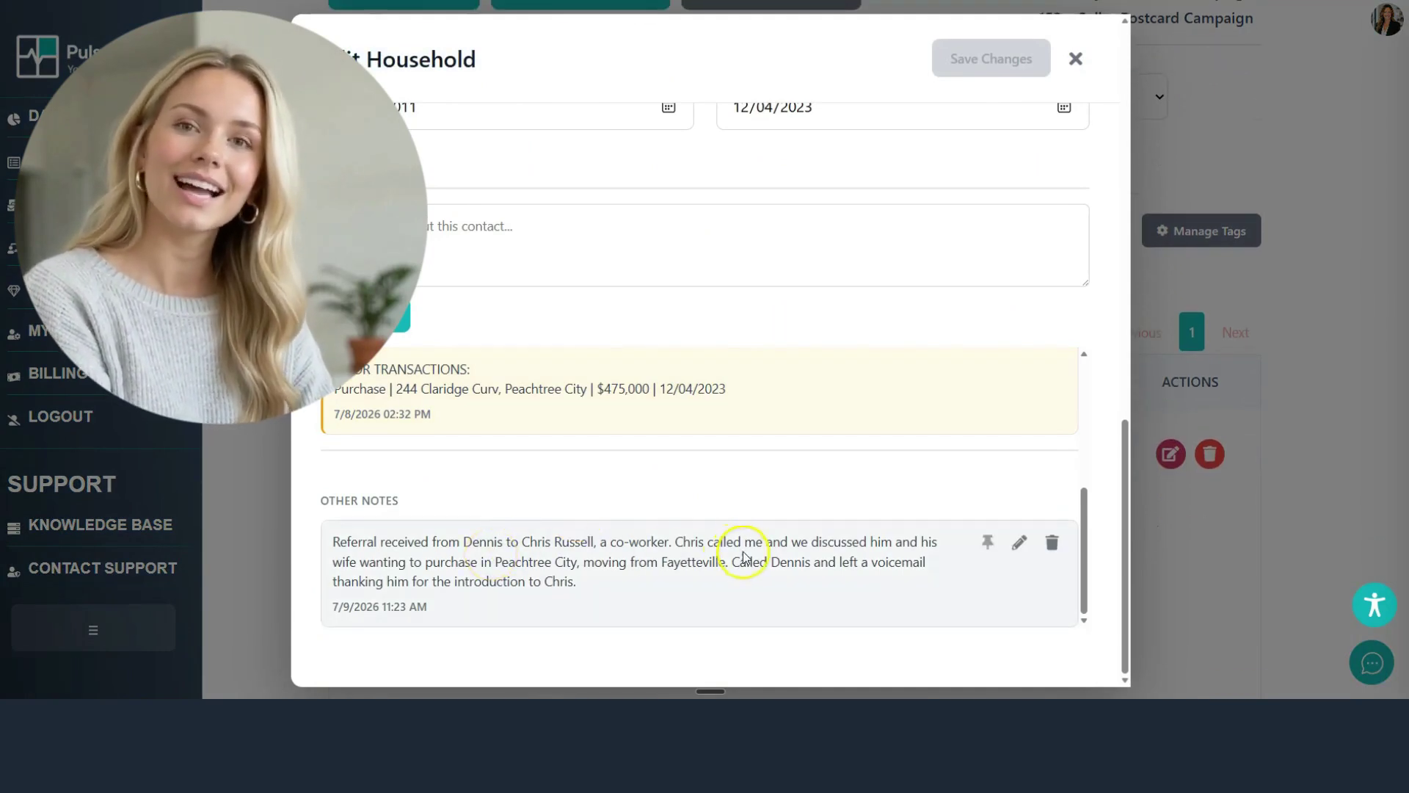
{"action": "left_click", "coordinate": [526, 280]}
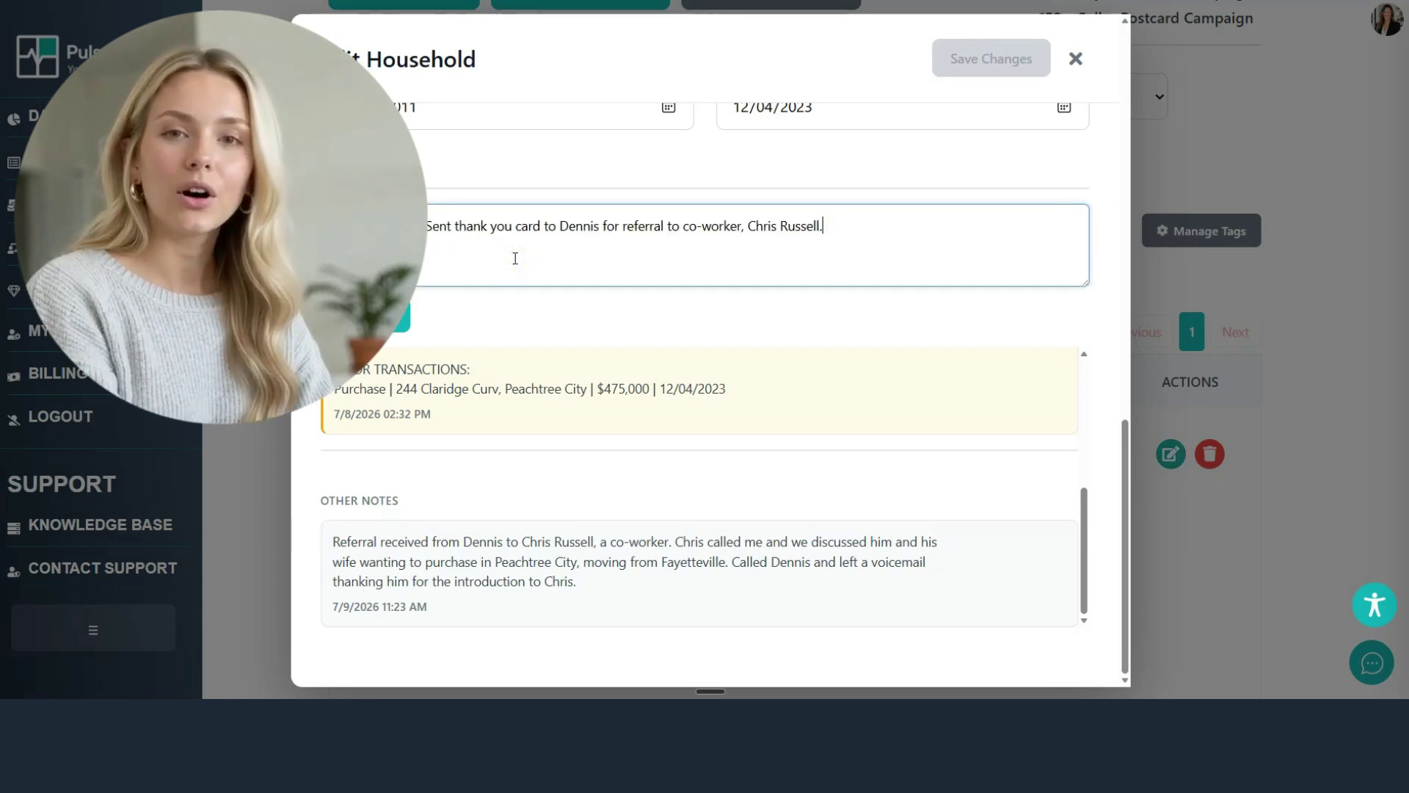
{"action": "left_click", "coordinate": [401, 323]}
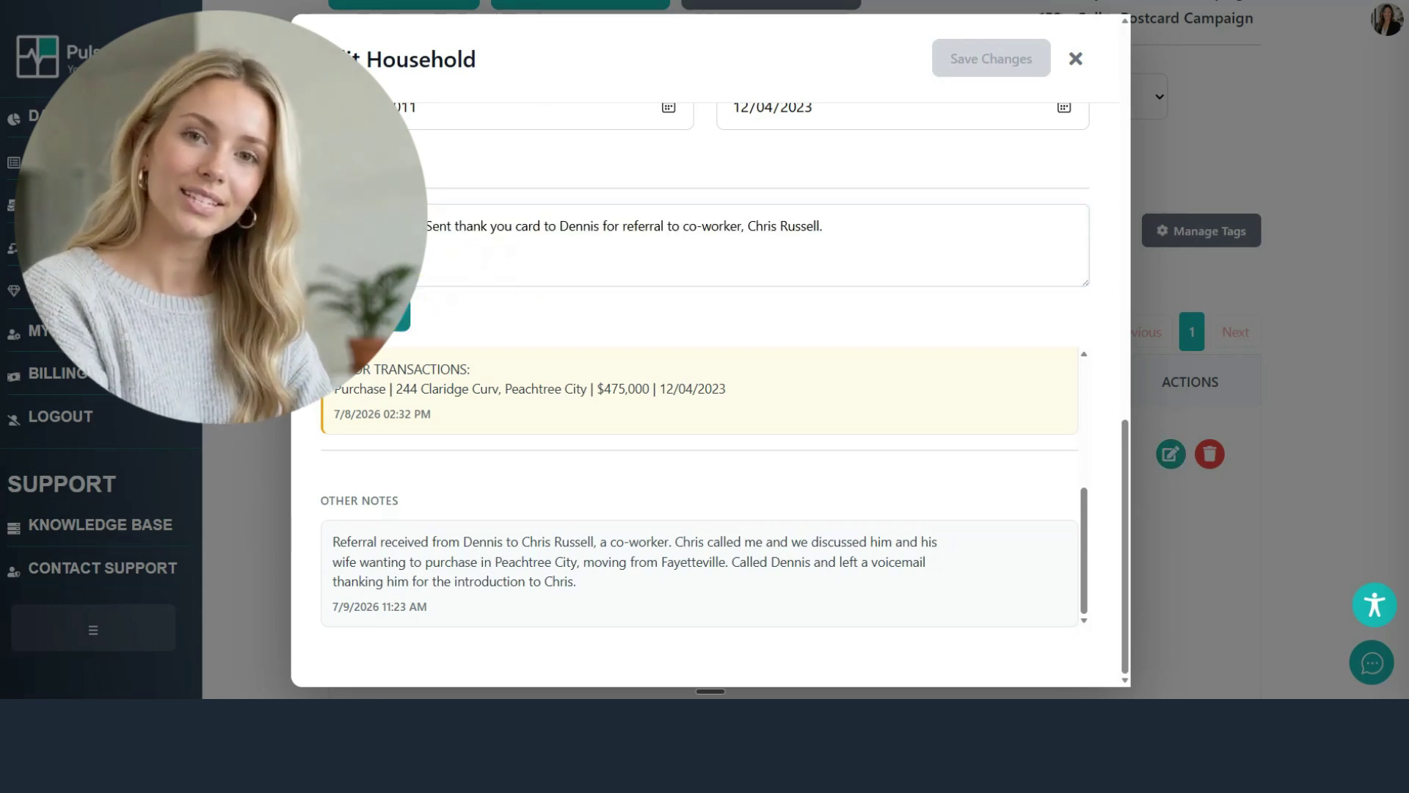
{"action": "scroll", "coordinate": [487, 566], "scroll_direction": "down", "scroll_amount": 1}
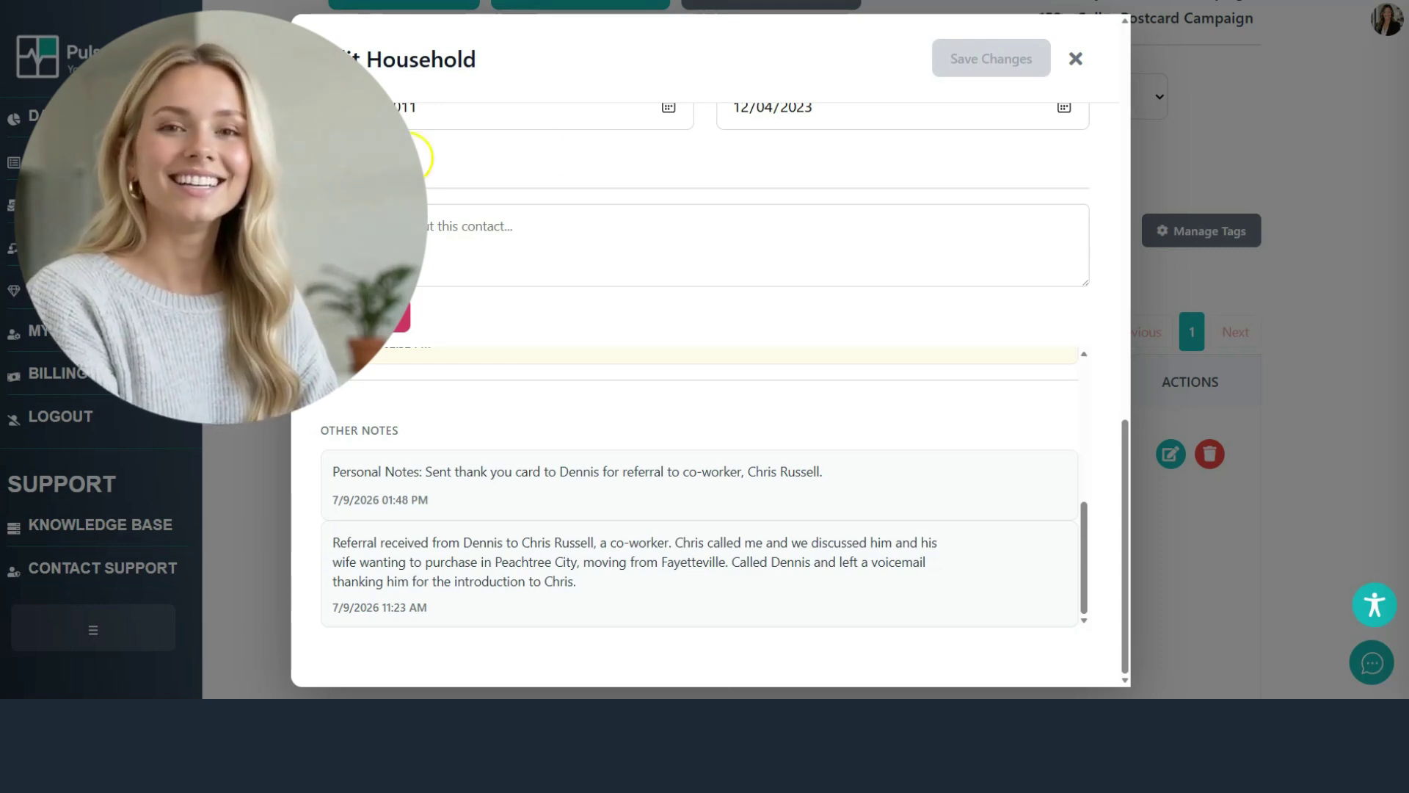
Step: Reopen the household to confirm the thank-you card note in Other Notes, then clear the name search
{"action": "left_click", "coordinate": [1076, 59]}
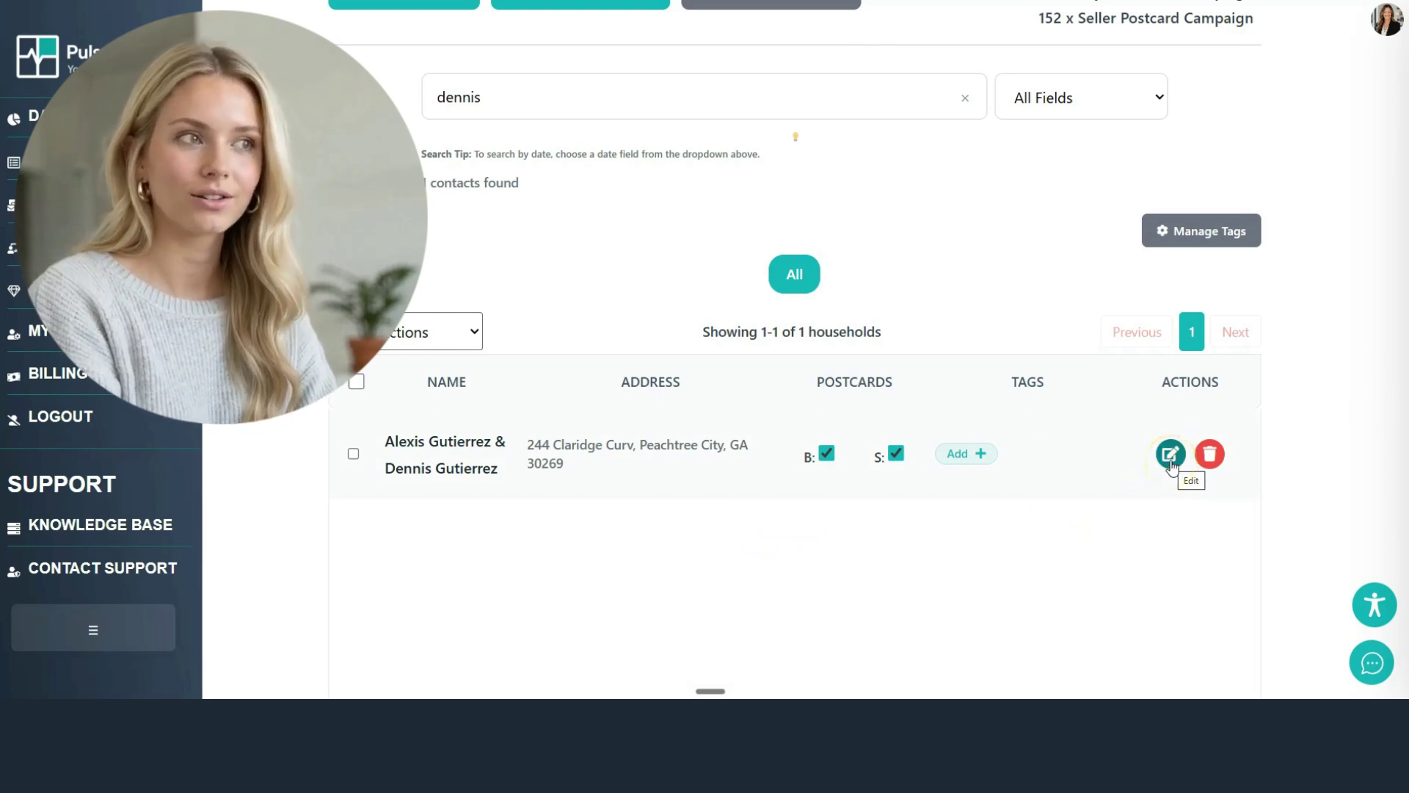
{"action": "left_click", "coordinate": [1171, 455]}
{"action": "scroll", "coordinate": [514, 448], "scroll_direction": "down", "scroll_amount": 10}
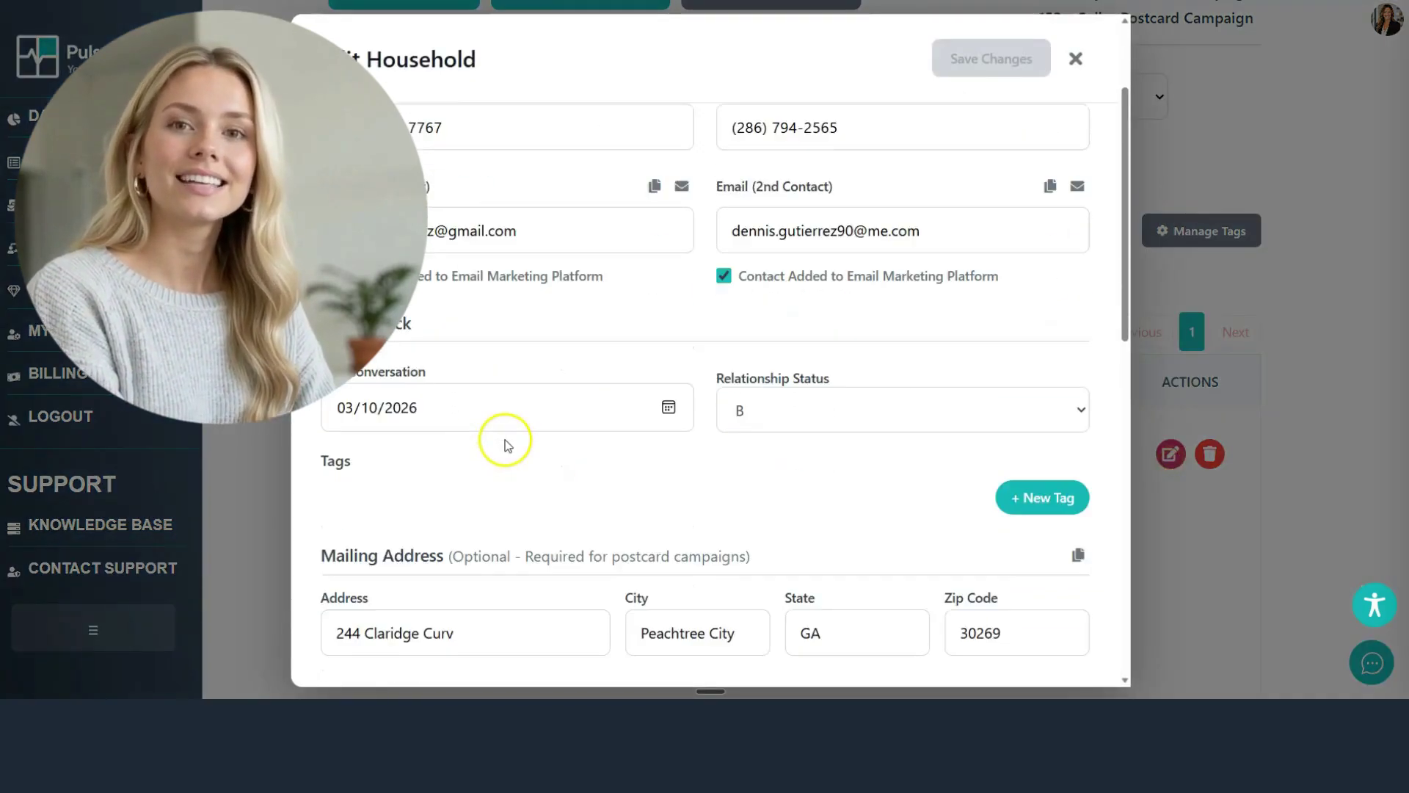
{"action": "scroll", "coordinate": [506, 440], "scroll_direction": "down", "scroll_amount": 10}
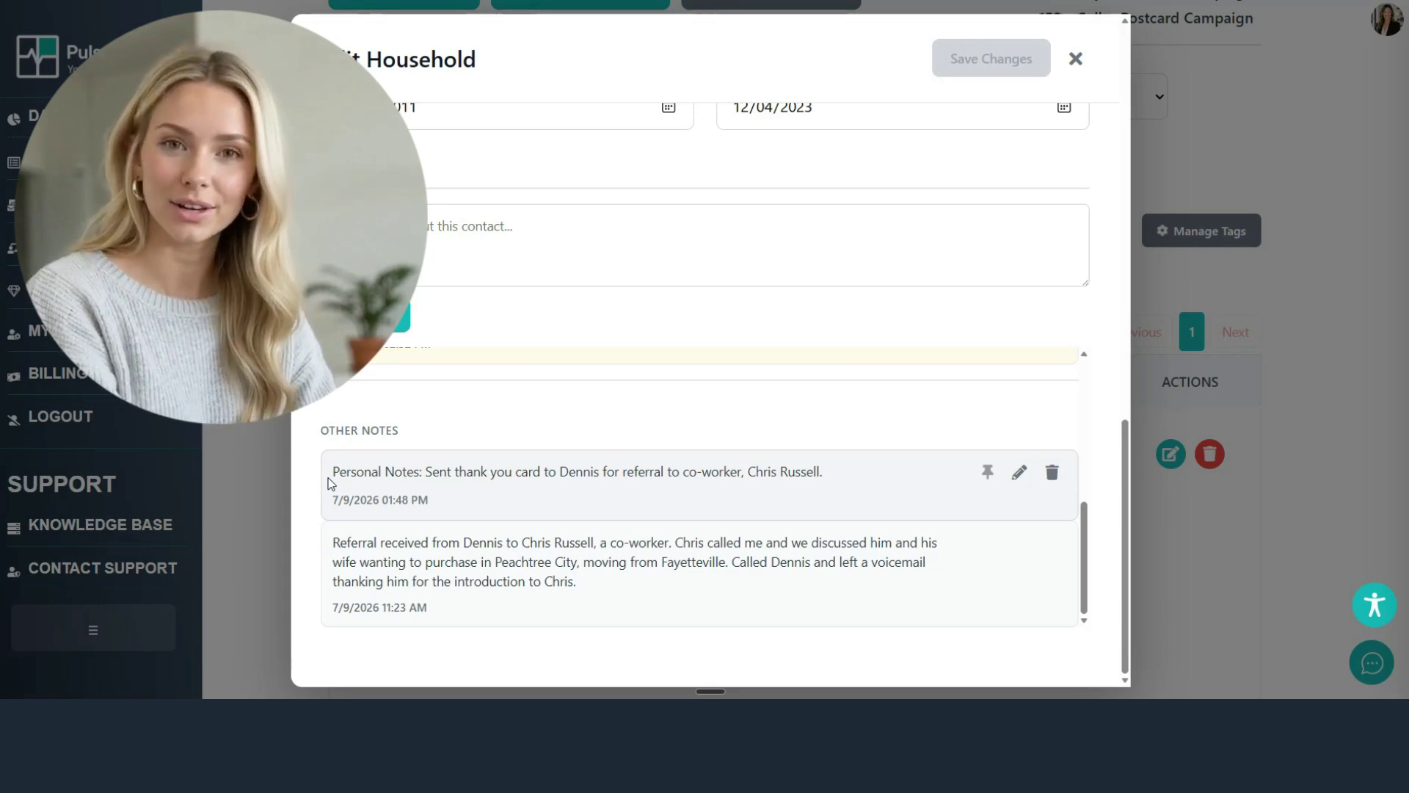
{"action": "left_click", "coordinate": [1081, 65]}
{"action": "left_click", "coordinate": [966, 97]}
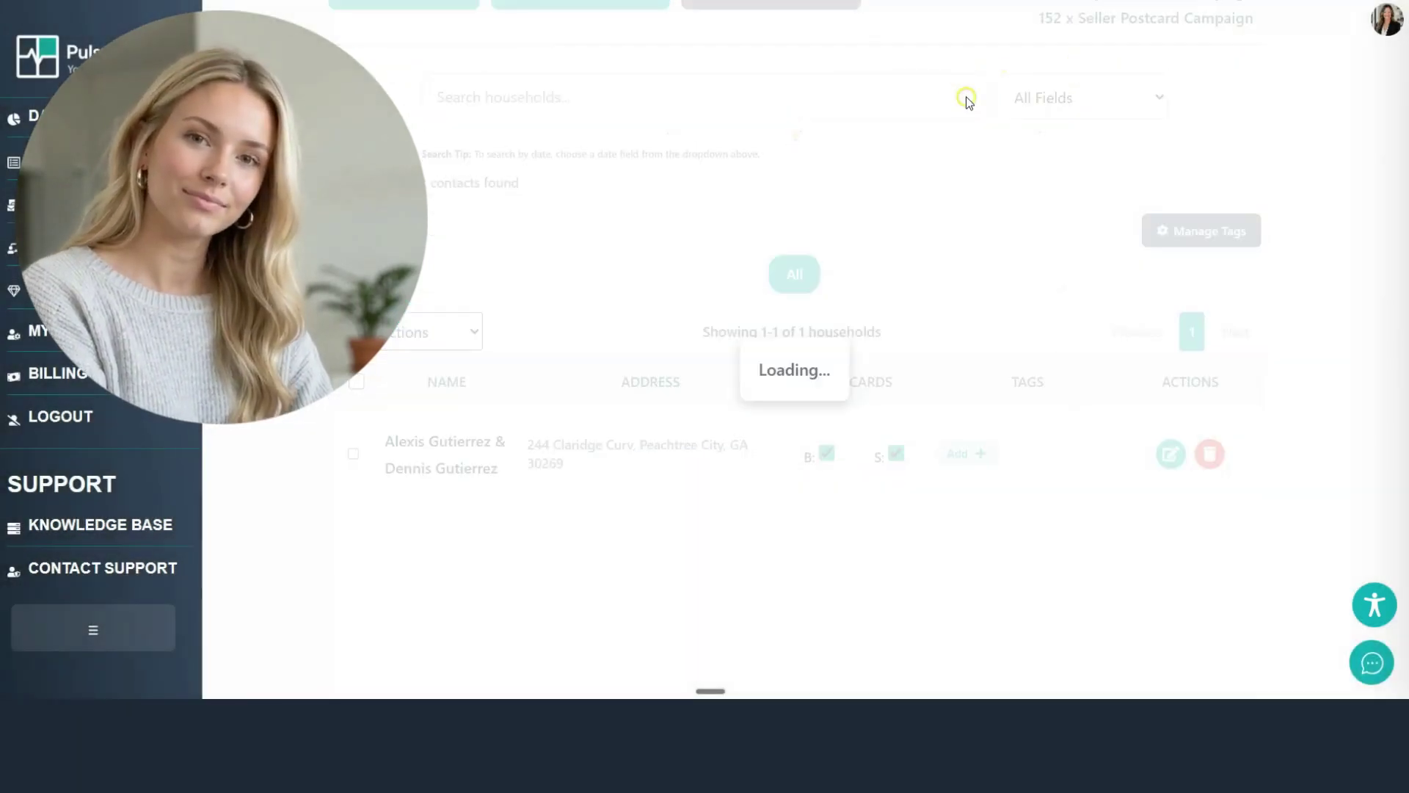